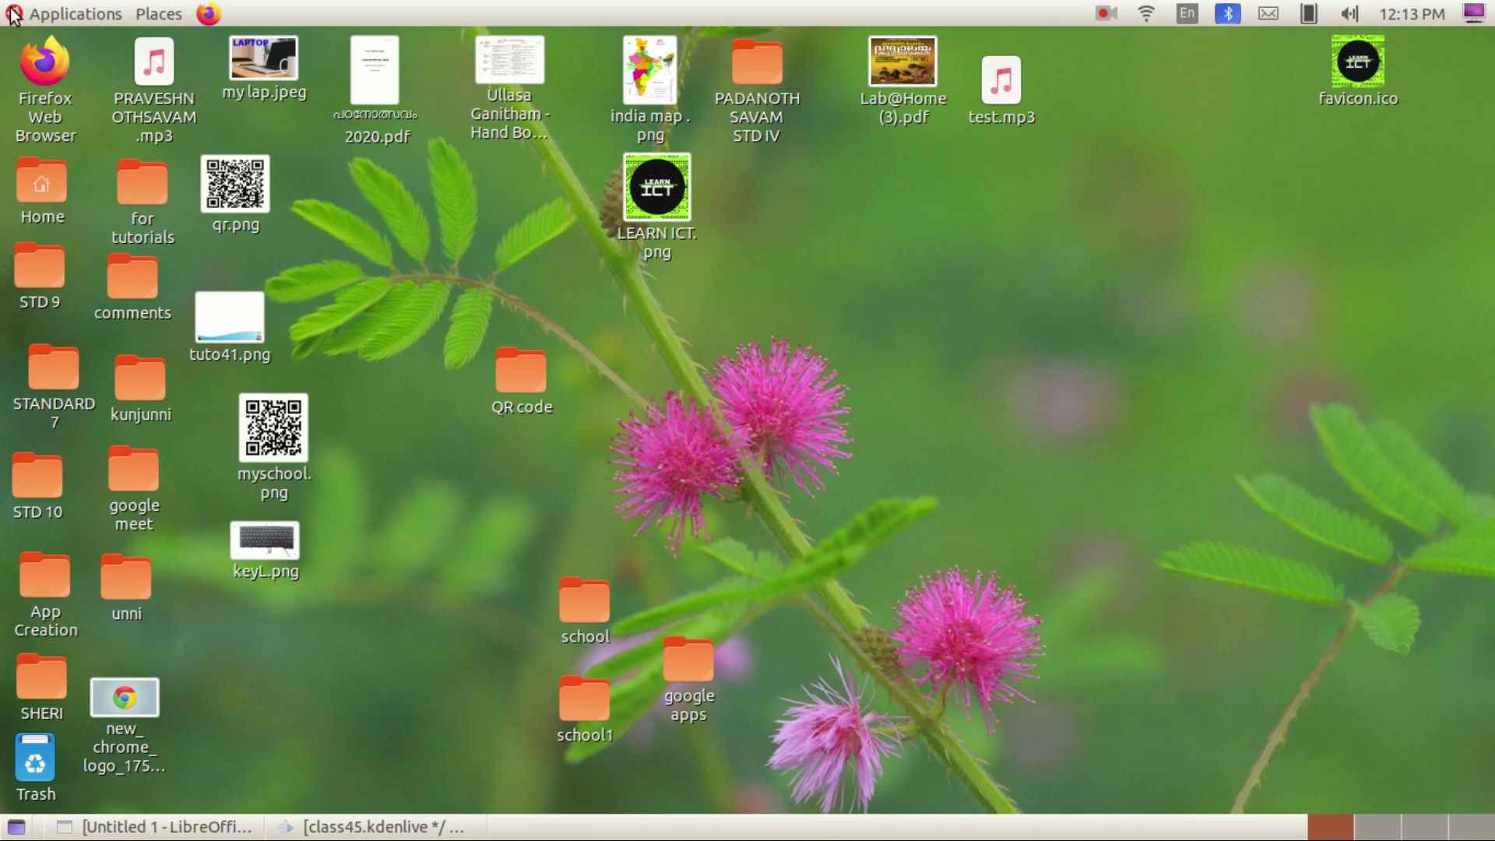
# Step: Launch Google Chrome, search for sametham, and open the General Education Department's Sametham result
pyautogui.click(76, 14)
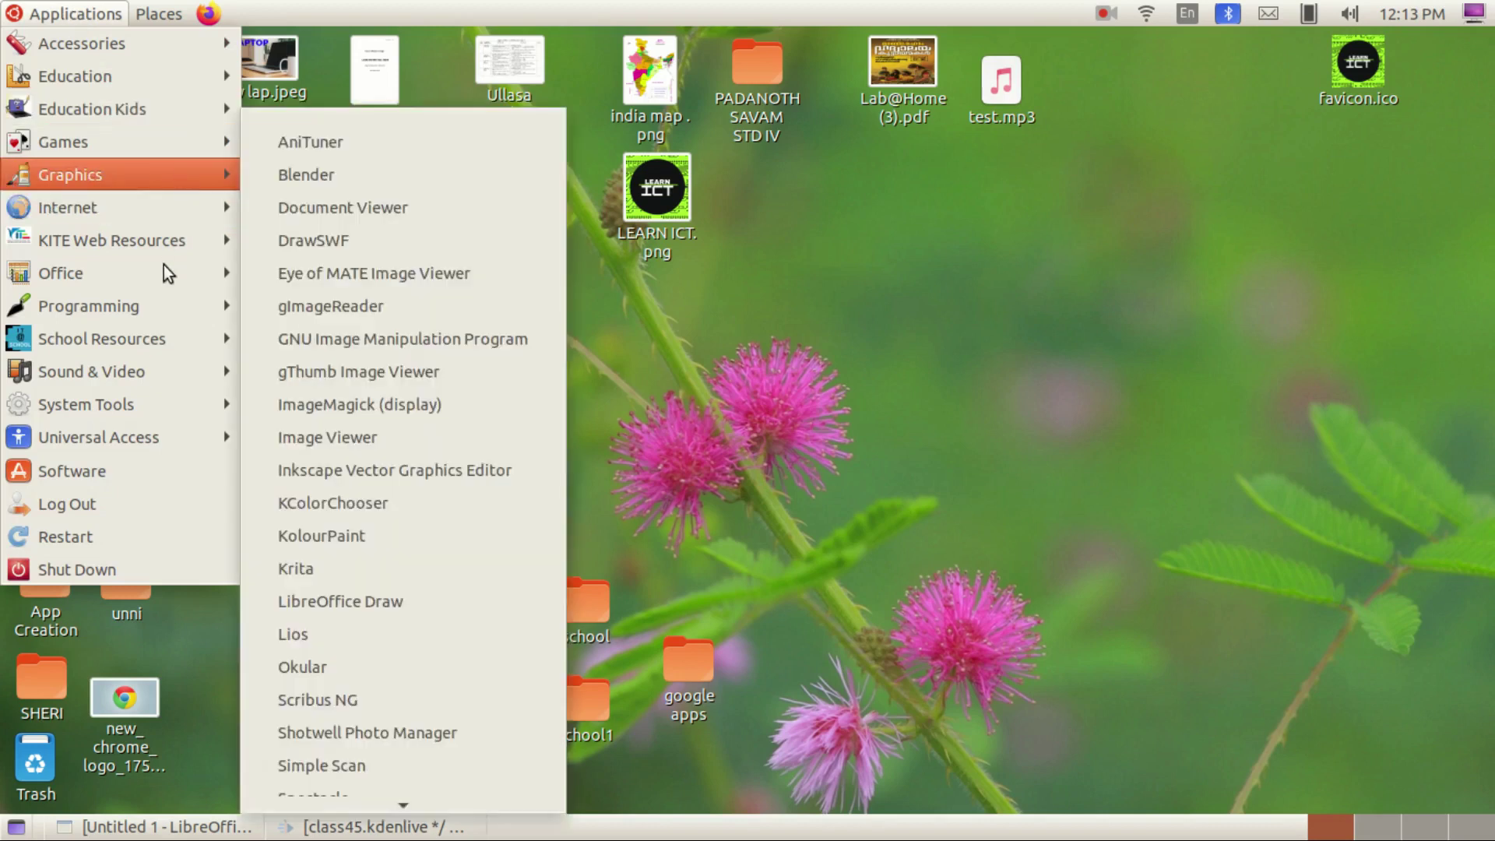
pyautogui.moveTo(68, 207)
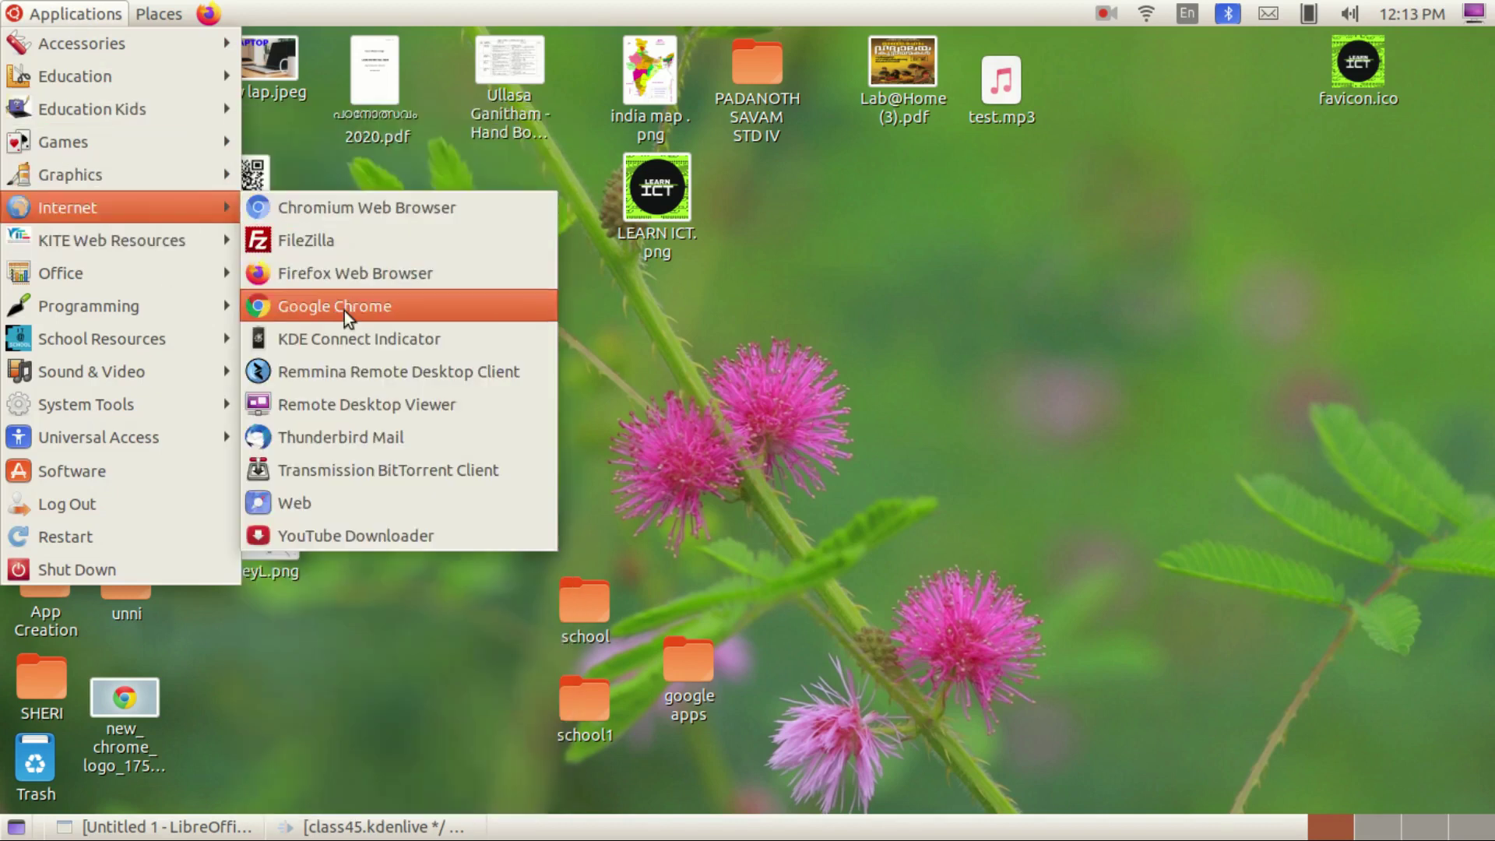
pyautogui.click(344, 308)
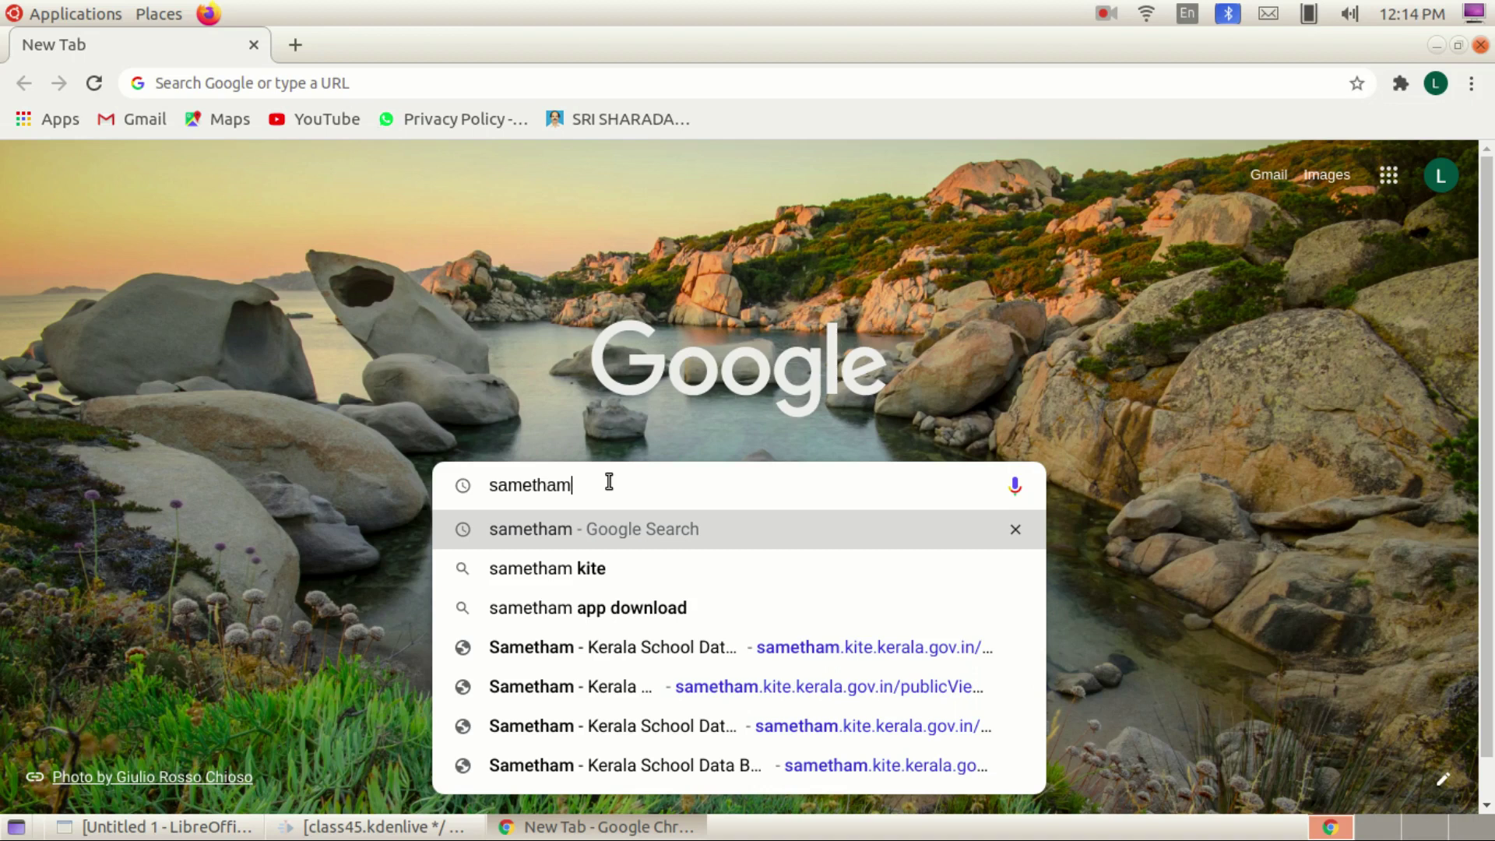
pyautogui.write('sametham')
pyautogui.press('Return')
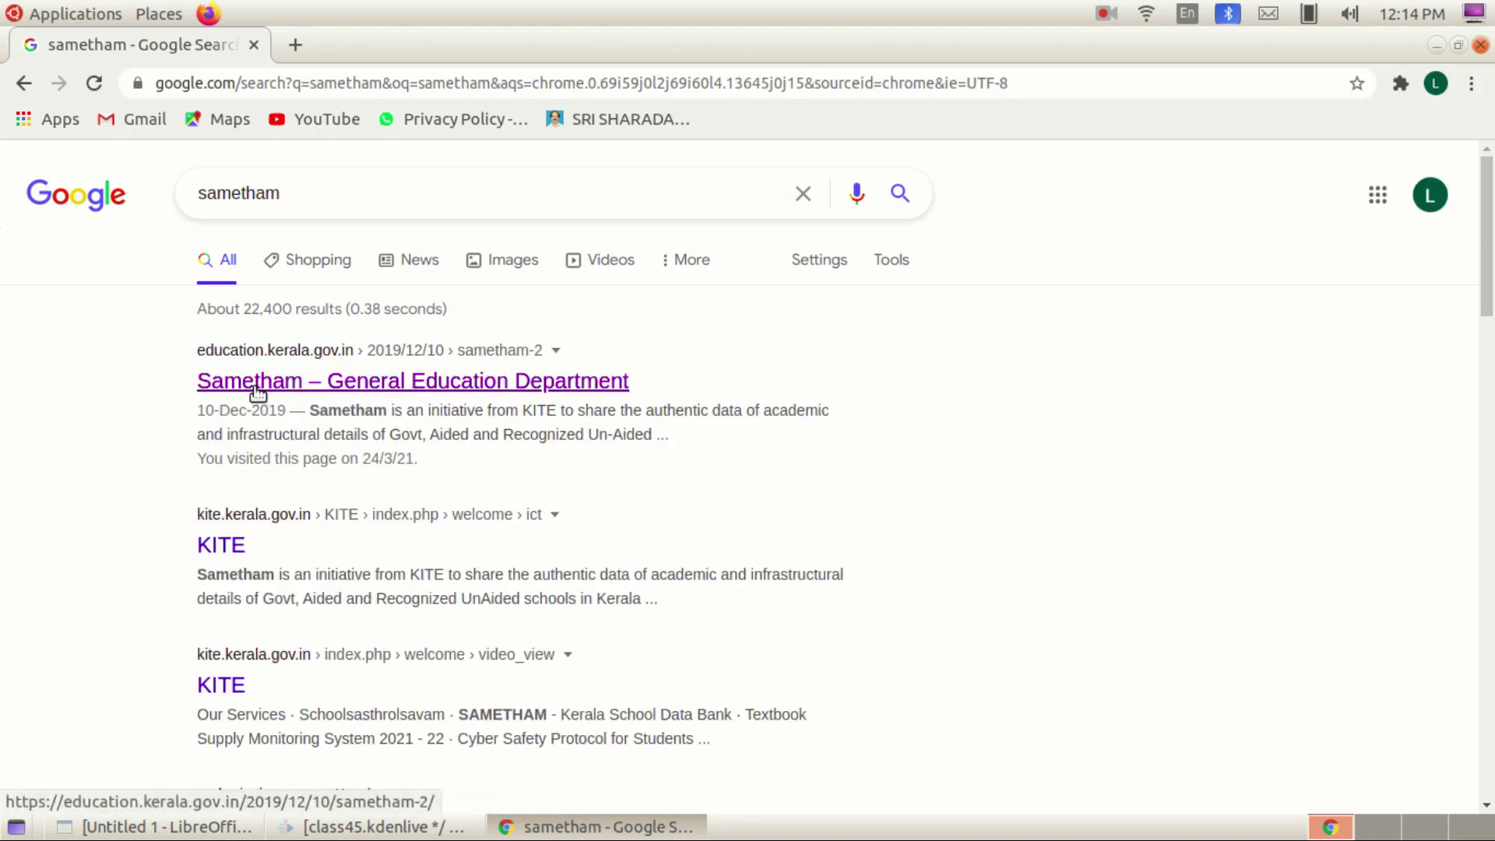
pyautogui.click(372, 387)
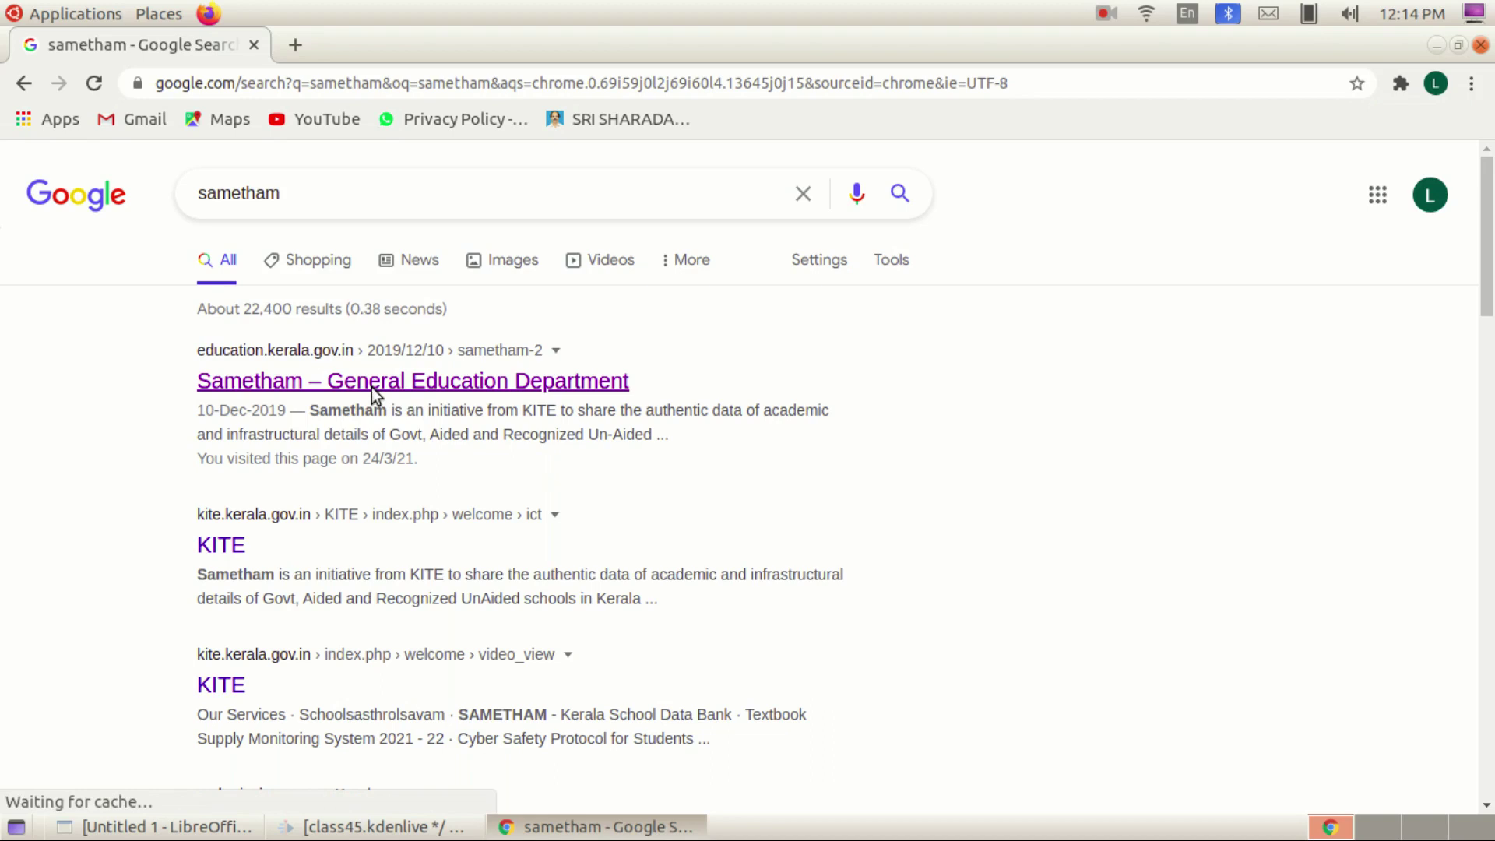
pyautogui.click(372, 386)
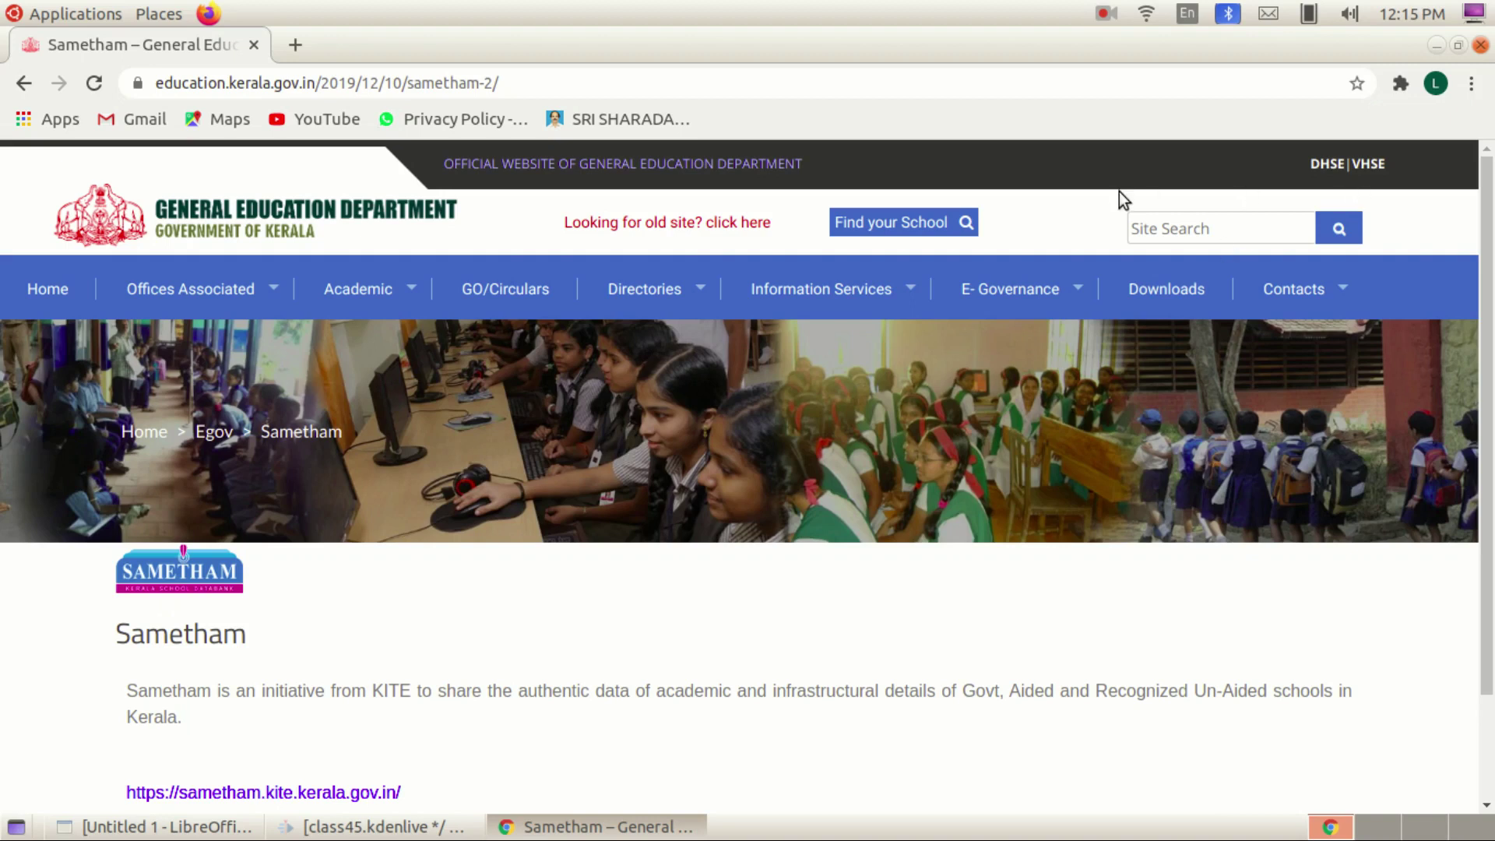
# Step: Follow the sametham.kite.kerala.gov.in link to open school 30001's Basic Information page
pyautogui.click(882, 228)
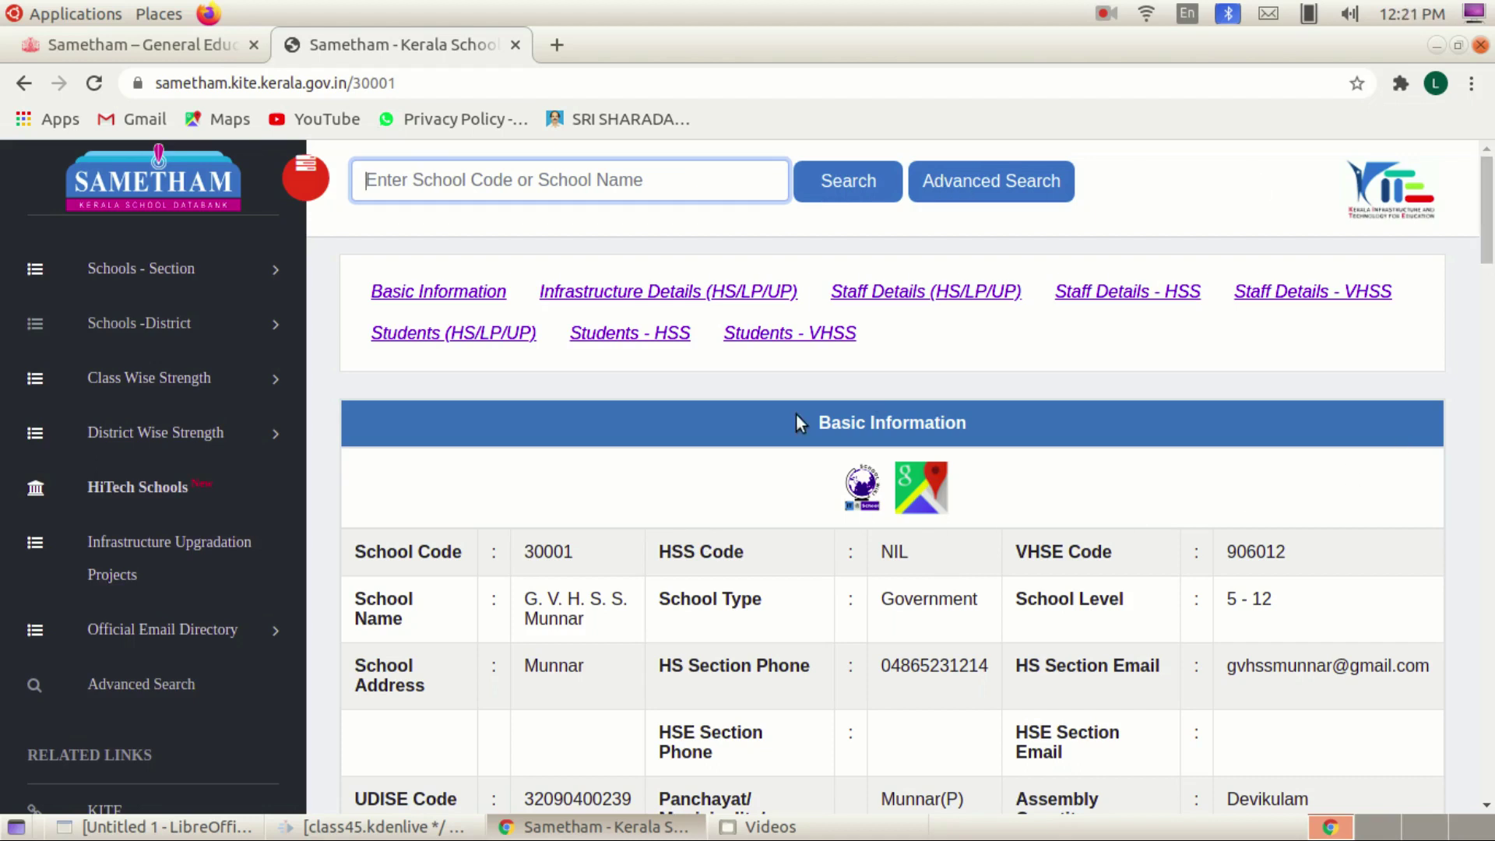
pyautogui.doubleClick(313, 82)
pyautogui.click(314, 82)
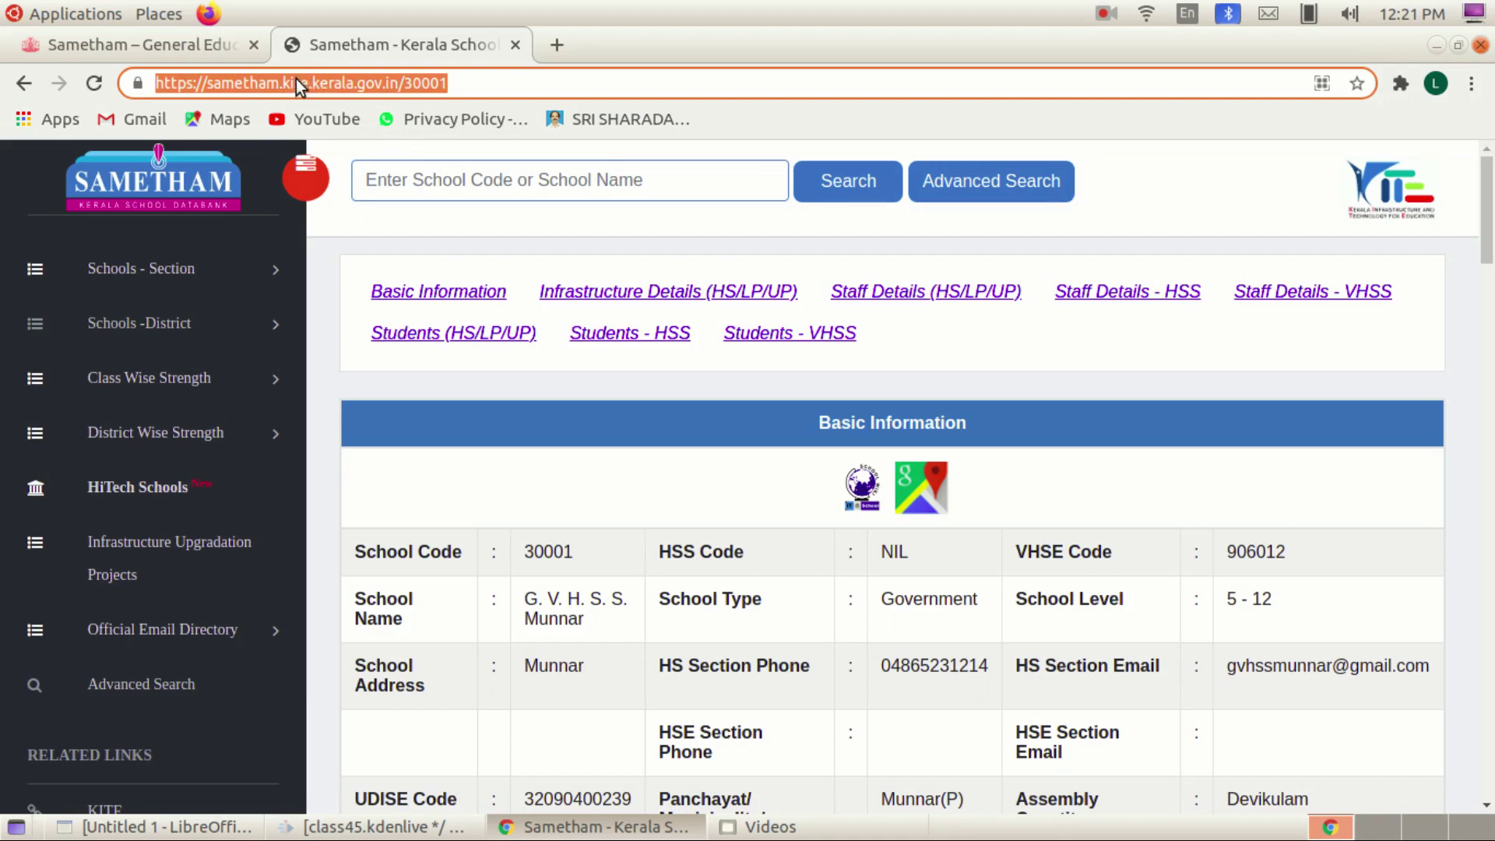
pyautogui.rightClick(299, 85)
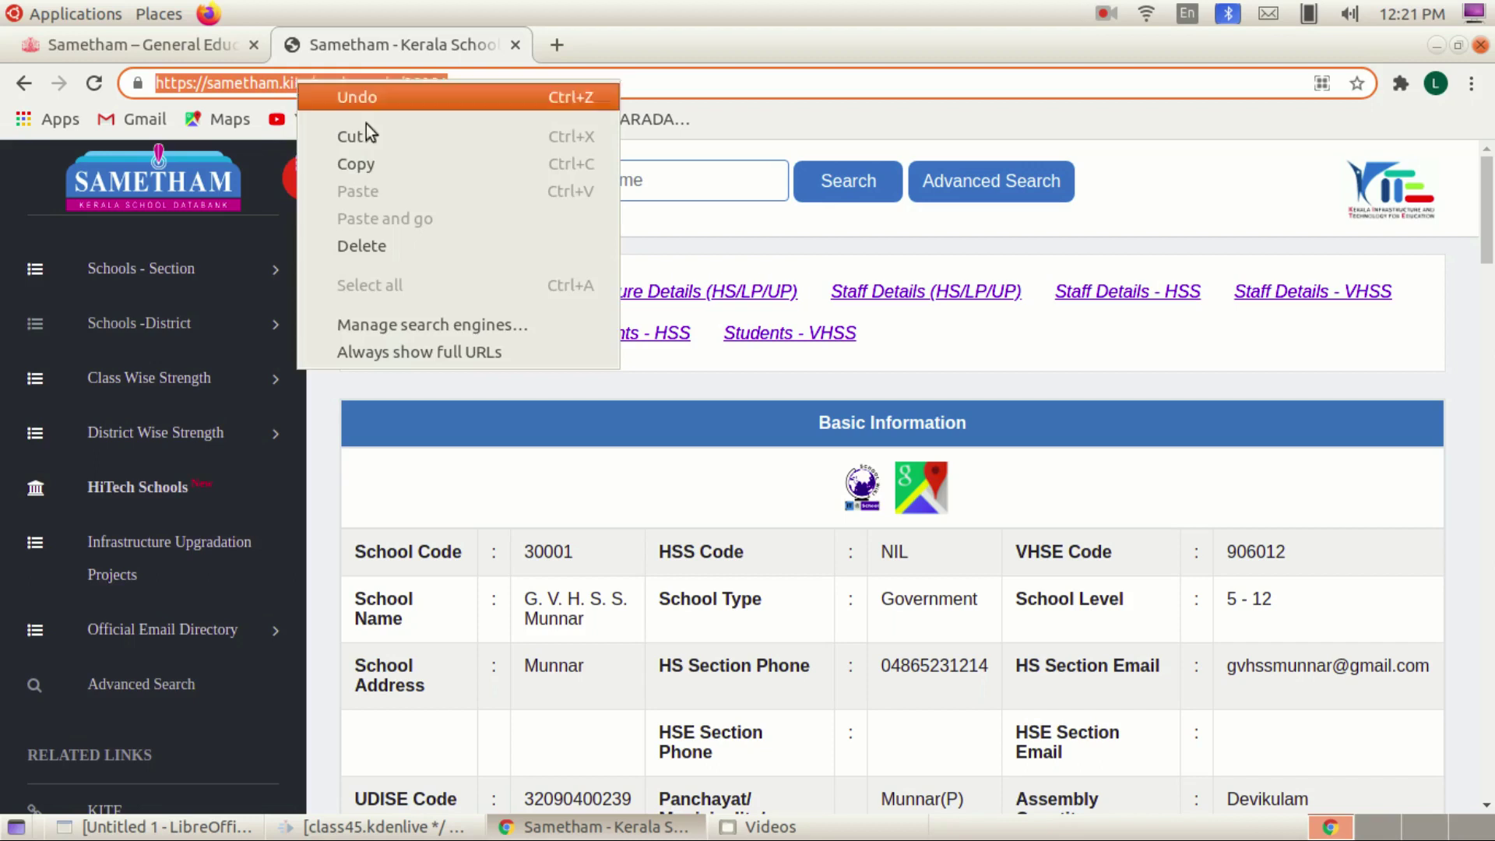
pyautogui.click(377, 165)
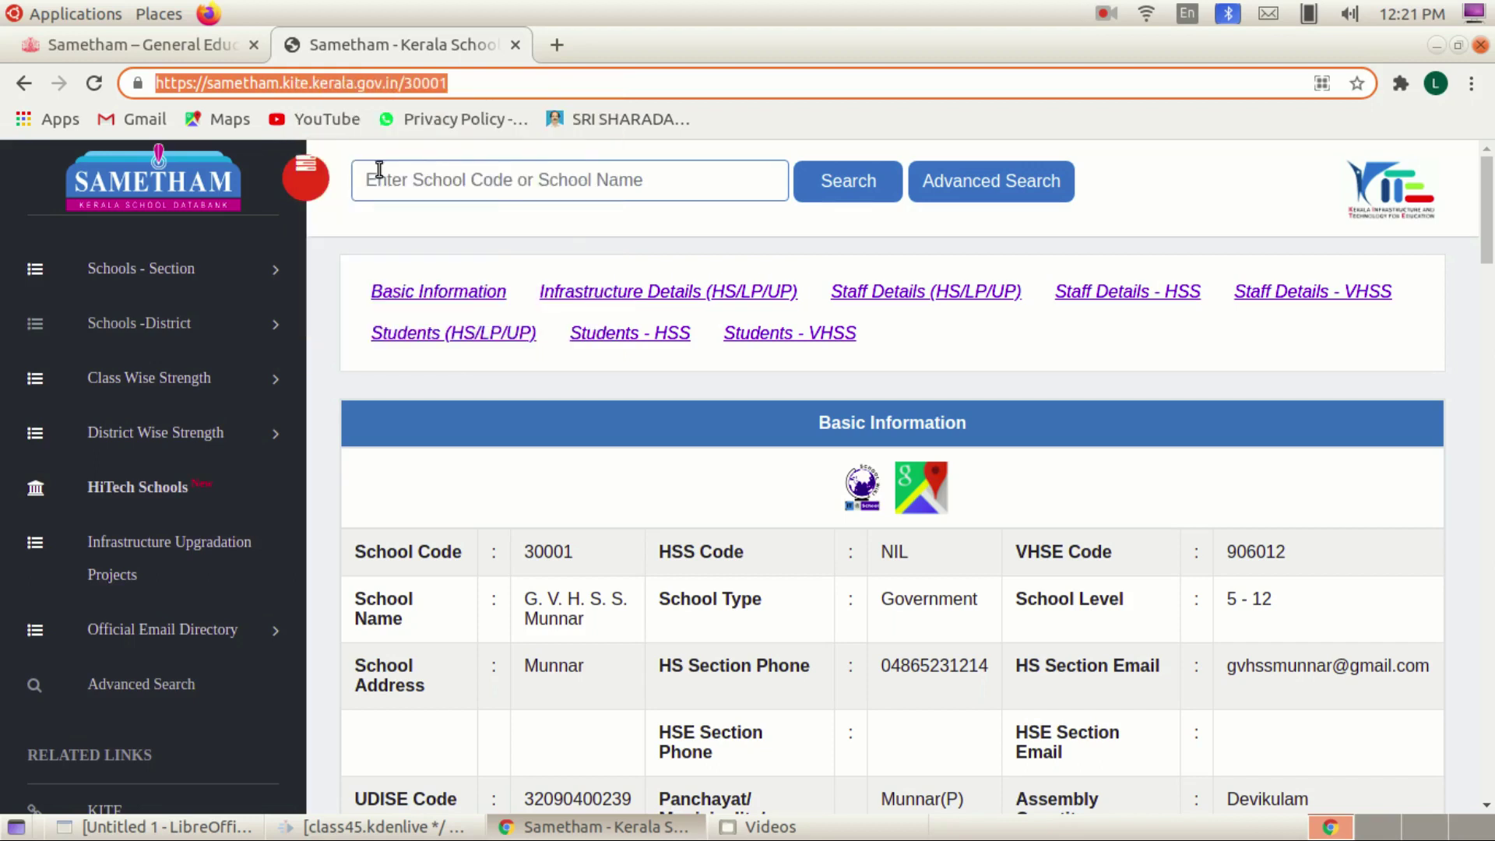
pyautogui.click(412, 522)
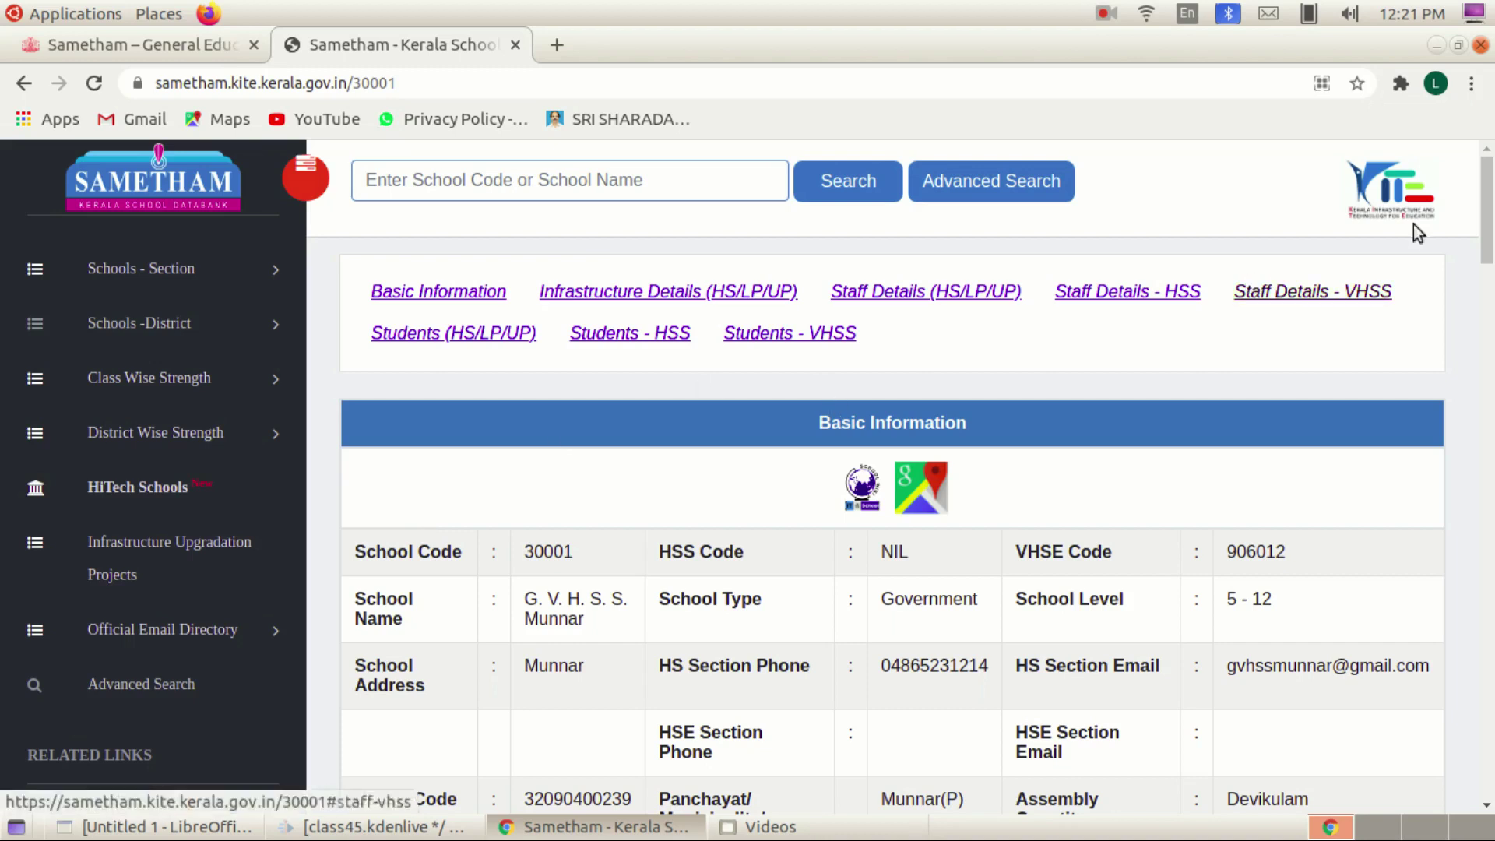
# Step: Minimize Chrome and launch Inkscape Vector Graphics Editor from the Graphics applications menu
pyautogui.click(1435, 47)
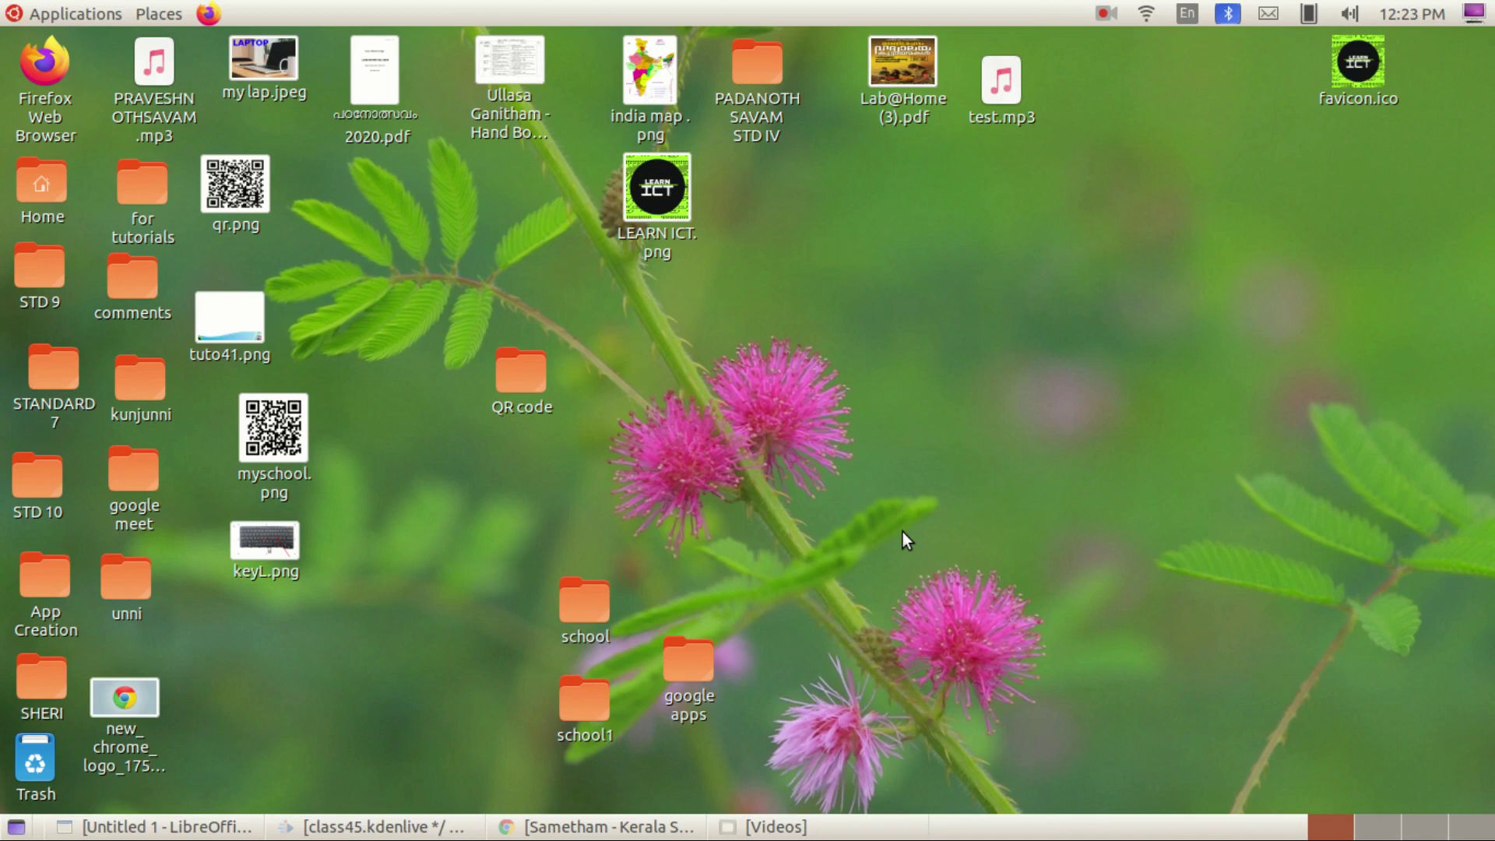
pyautogui.click(69, 18)
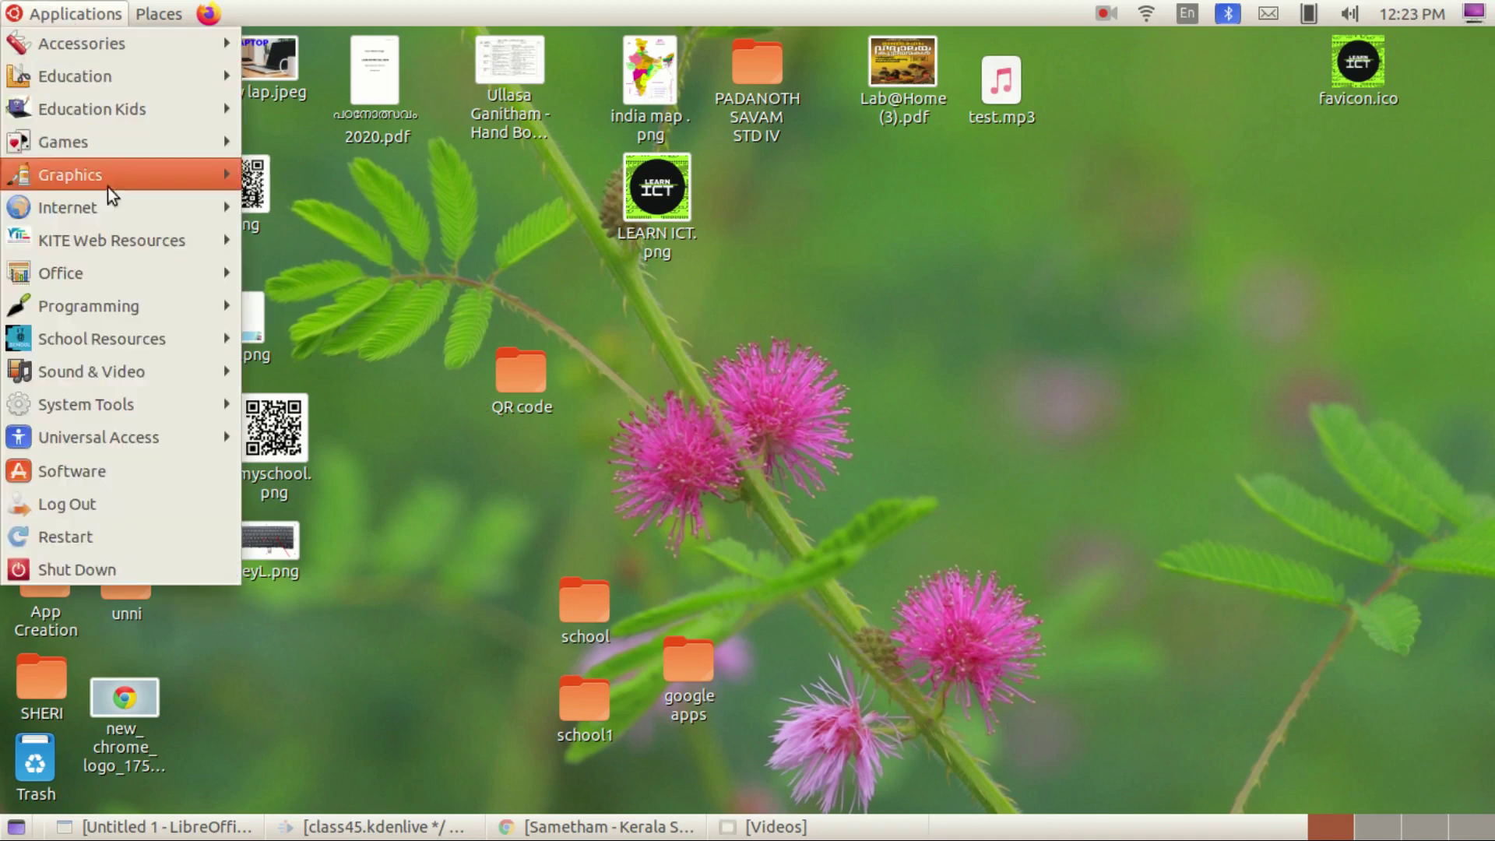
pyautogui.moveTo(70, 173)
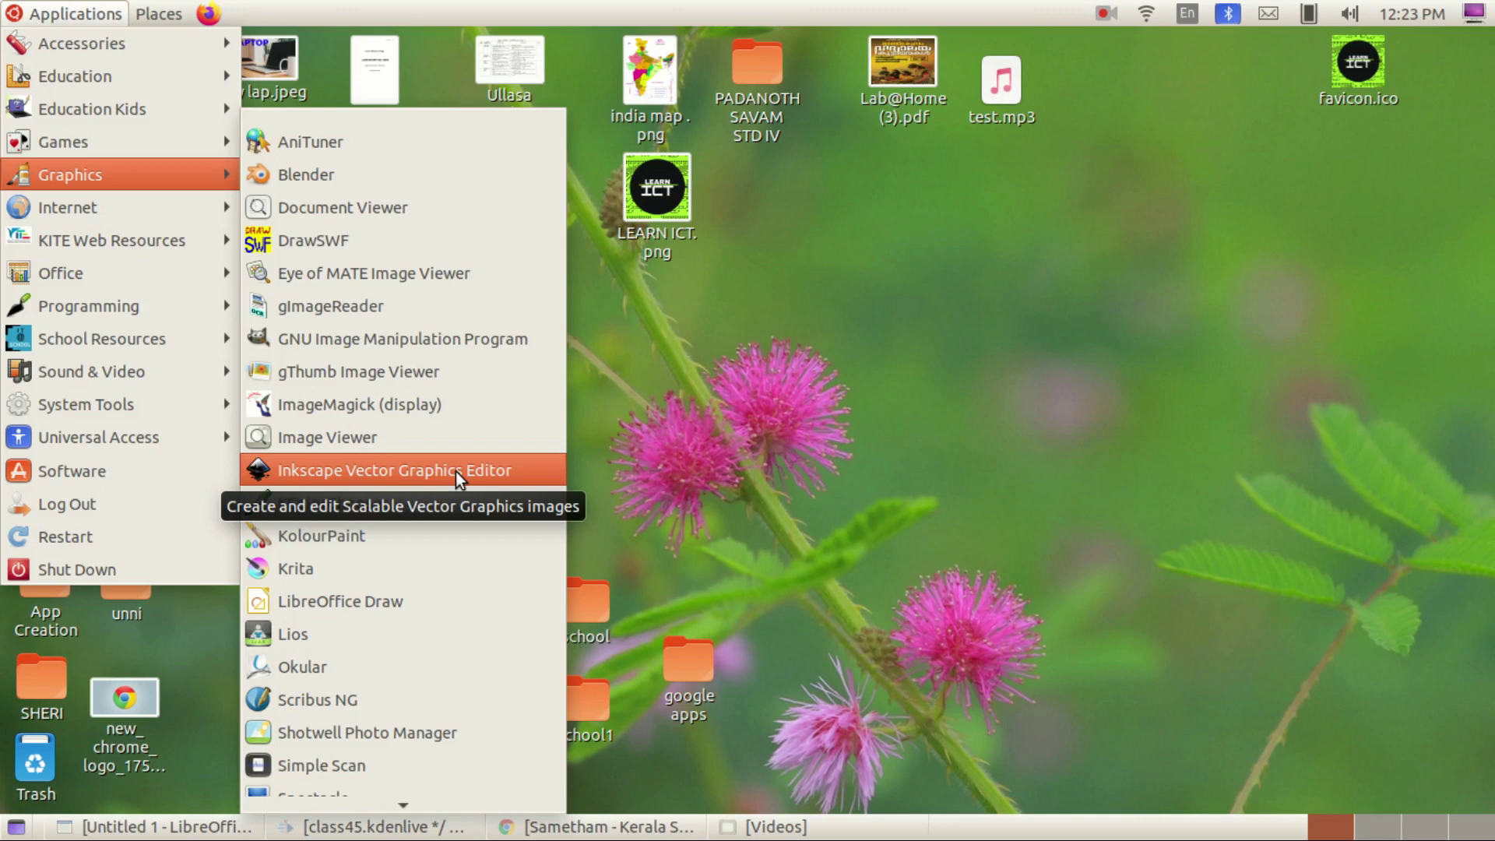
pyautogui.click(457, 471)
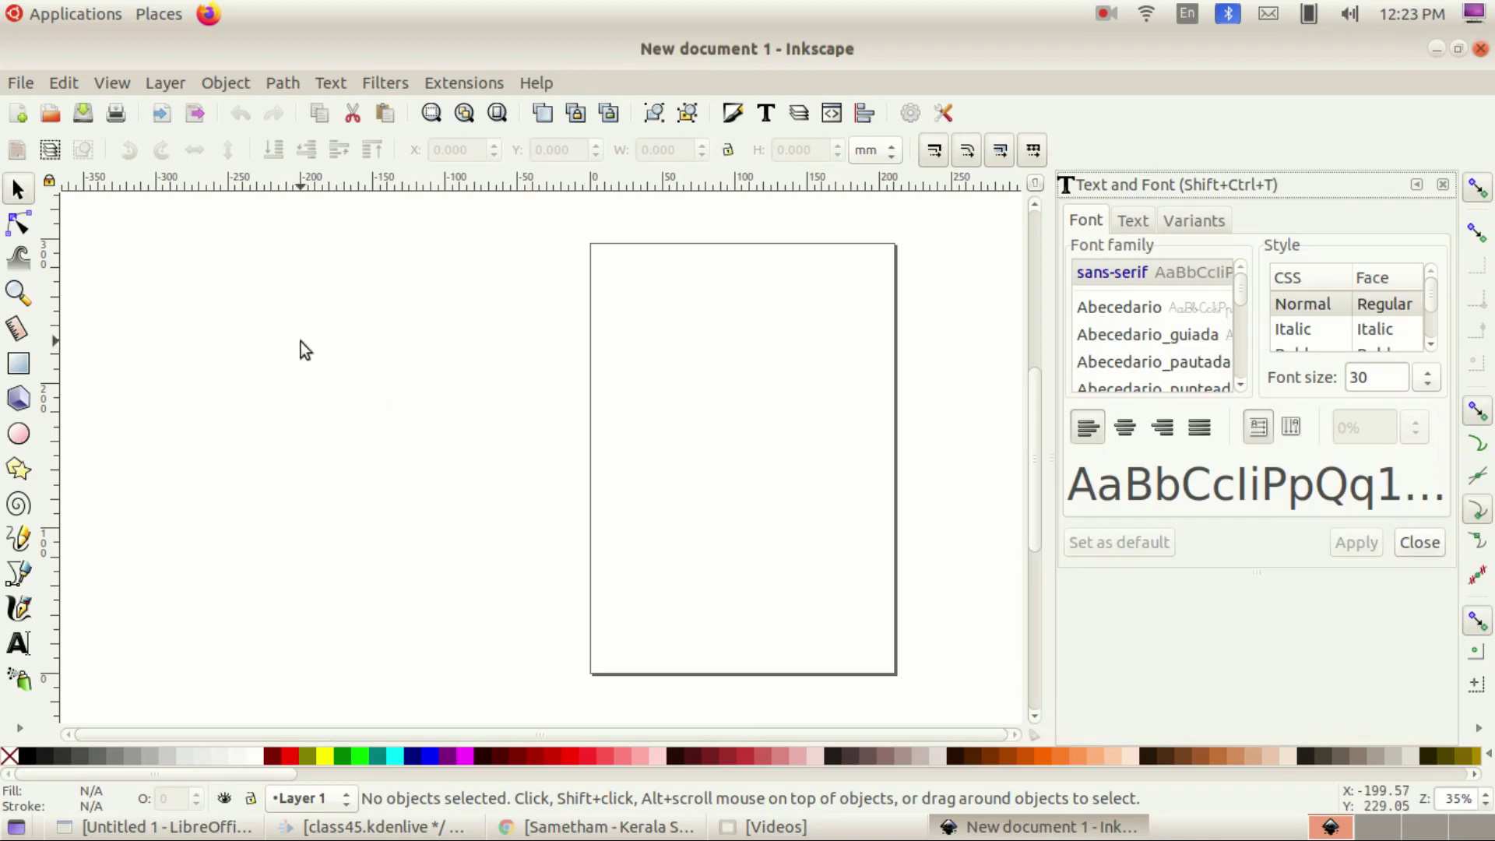
# Step: Uncheck Show page border in Document Properties and close the dialog
pyautogui.click(24, 85)
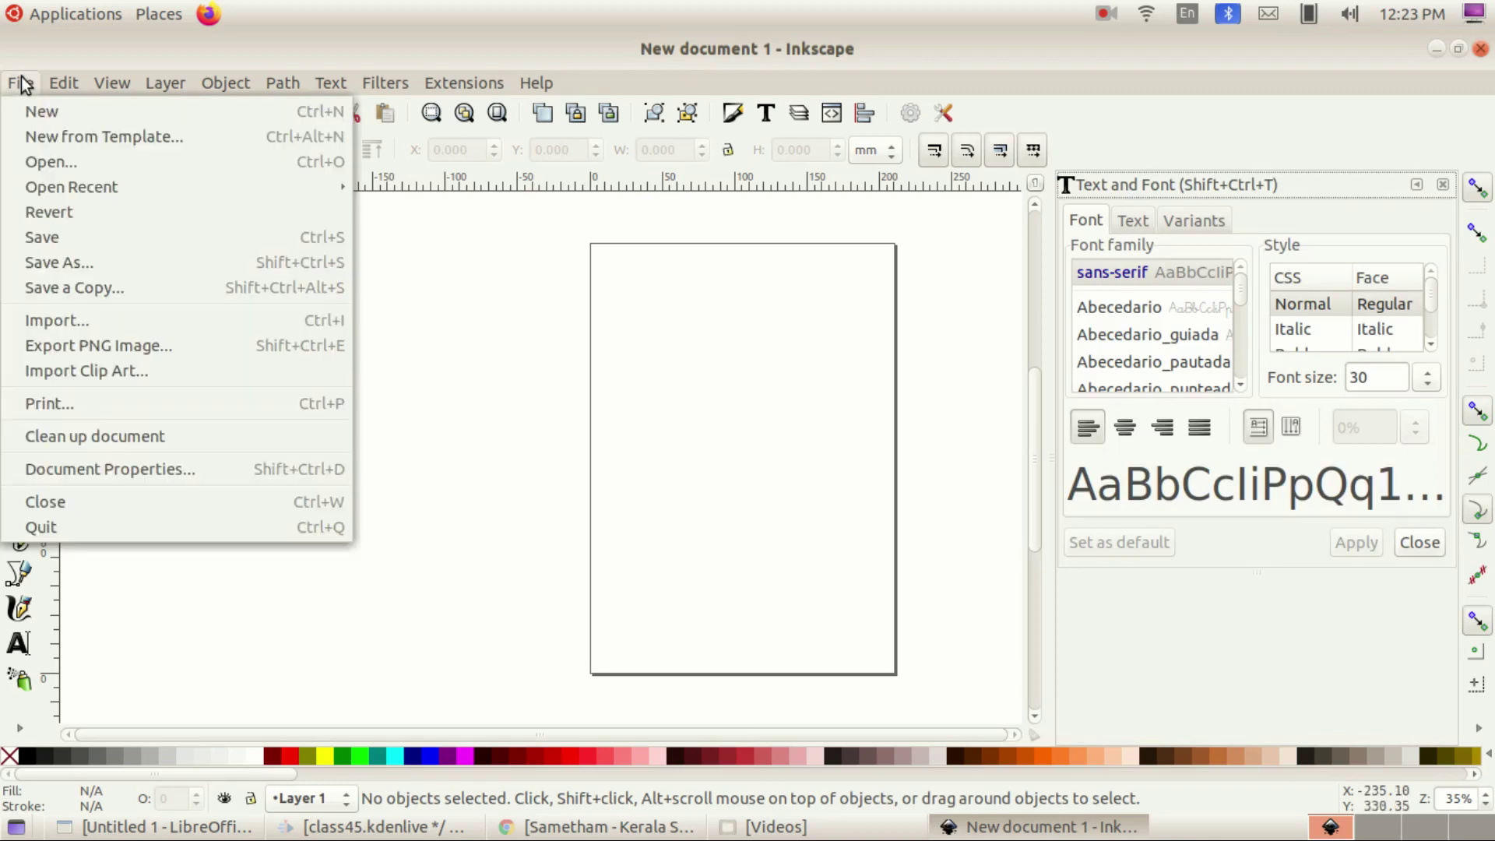
pyautogui.click(117, 468)
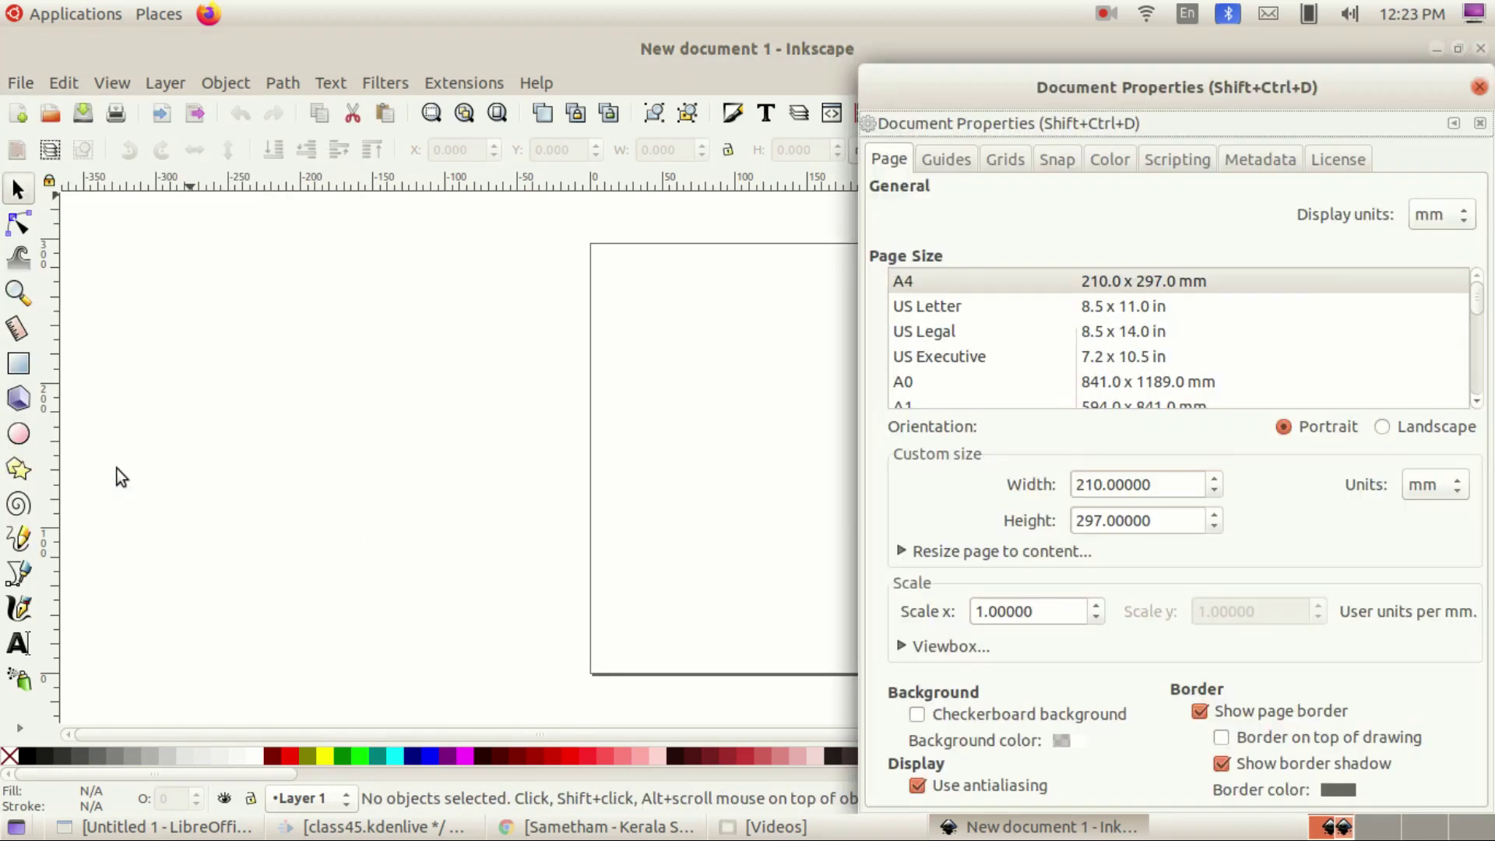
pyautogui.click(1213, 708)
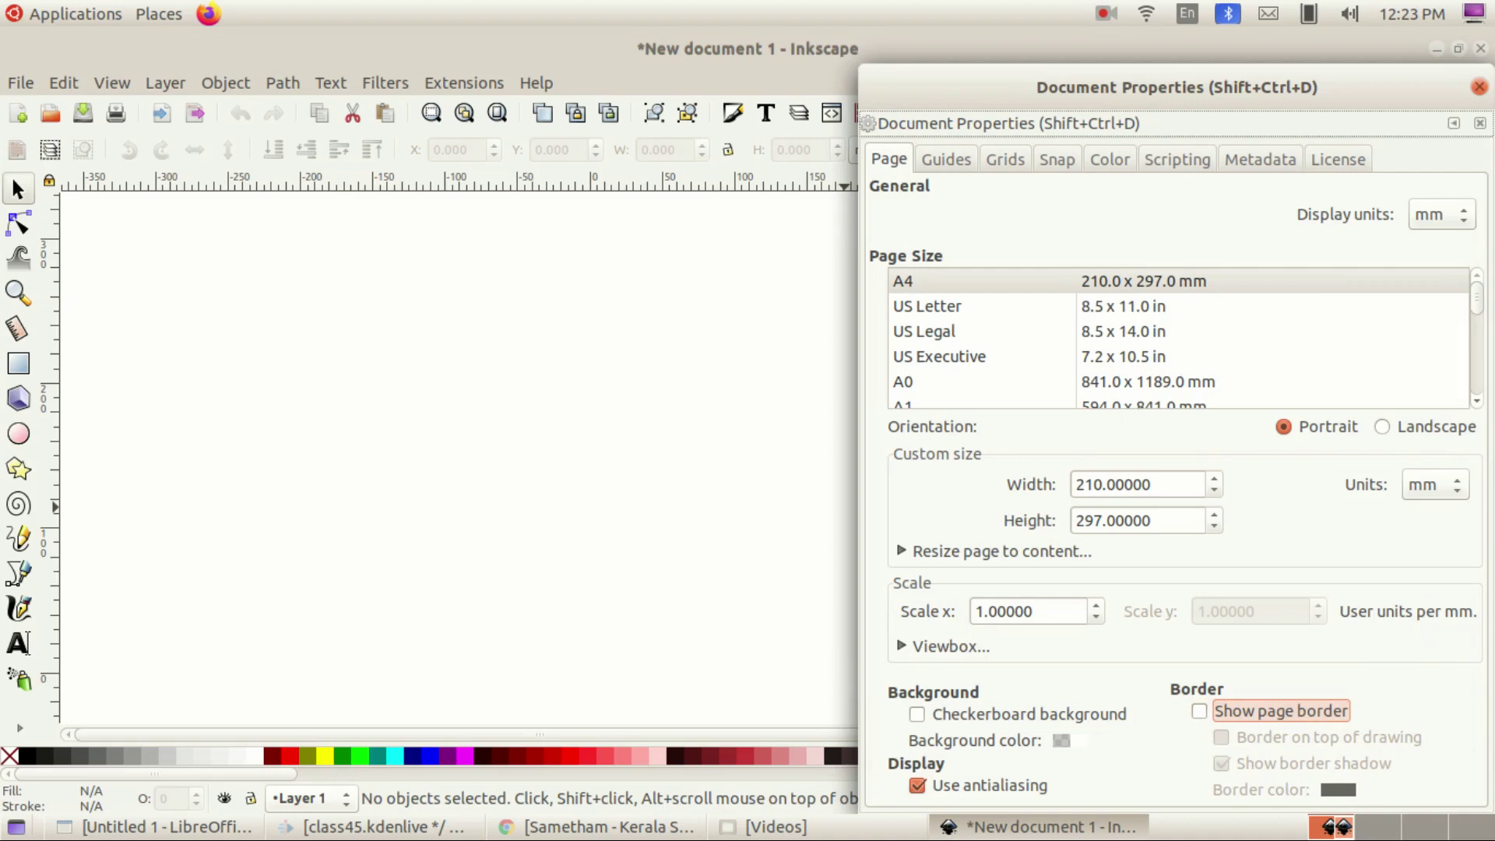
pyautogui.click(1474, 95)
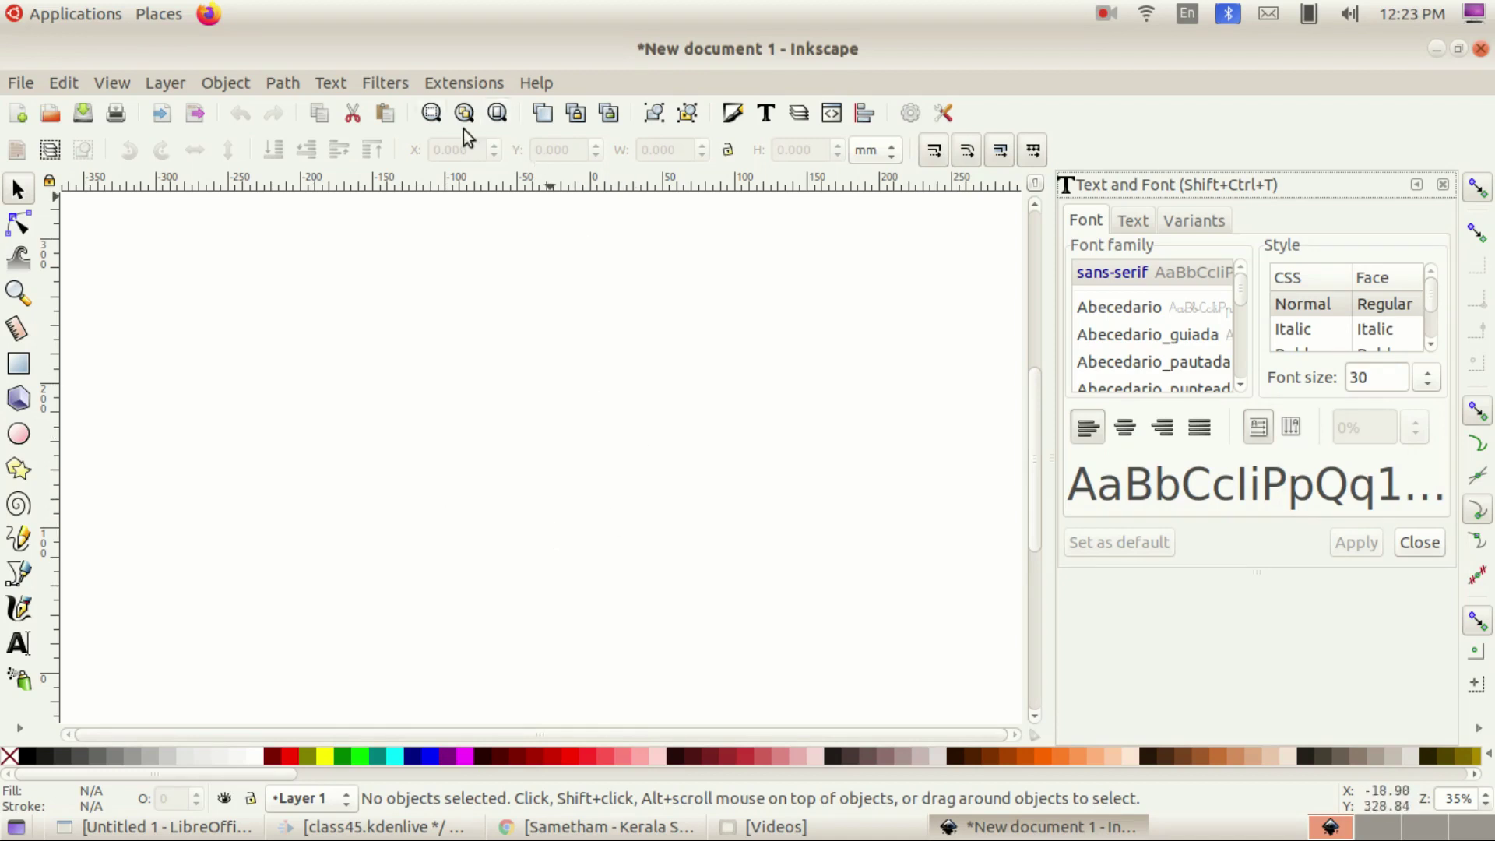
# Step: Open the QR Code generator from Extensions > Render > Barcode
pyautogui.click(465, 83)
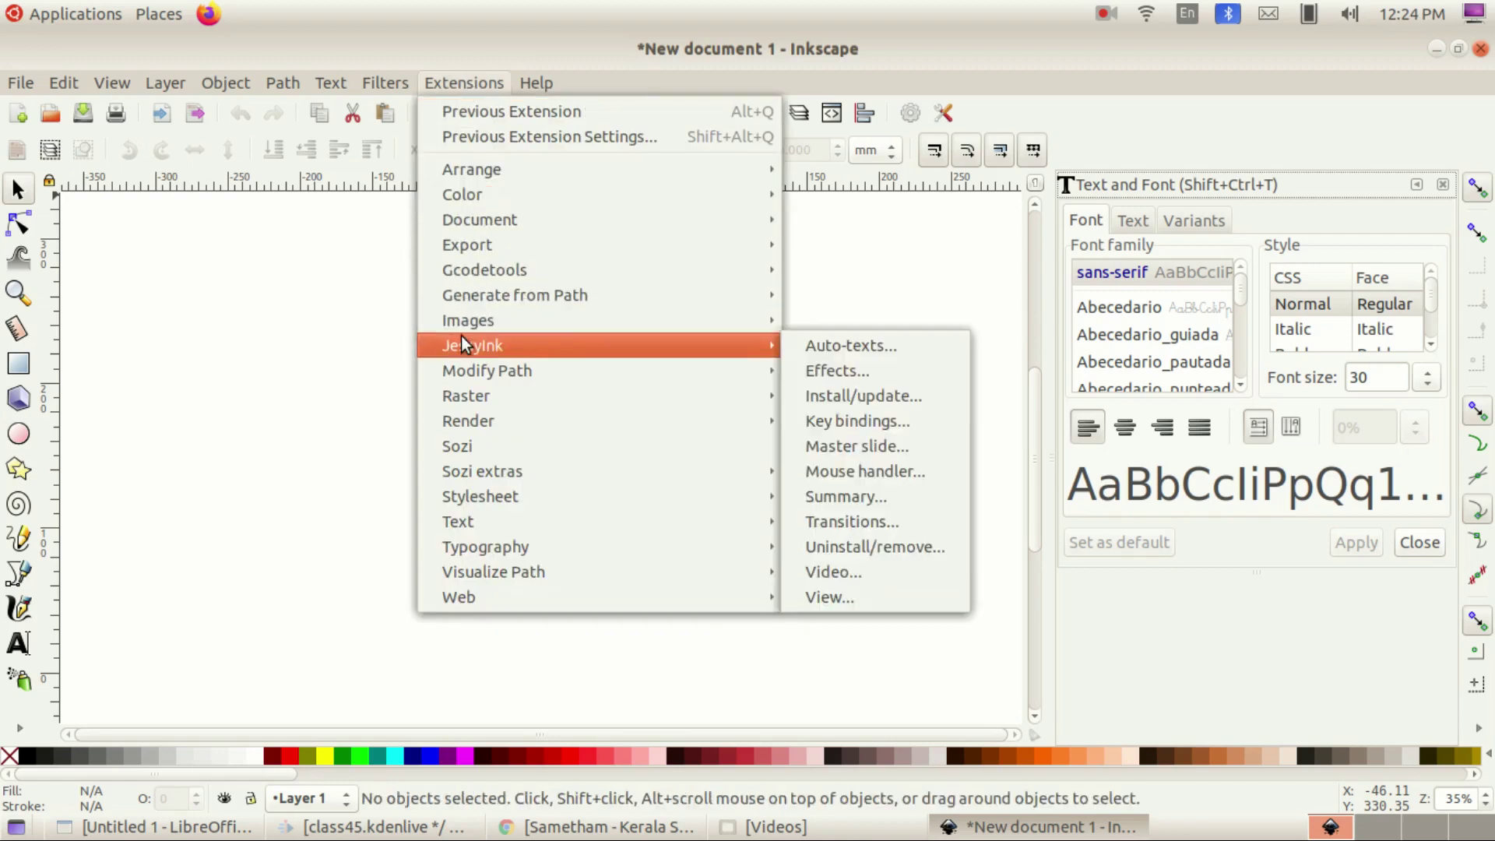
pyautogui.moveTo(467, 421)
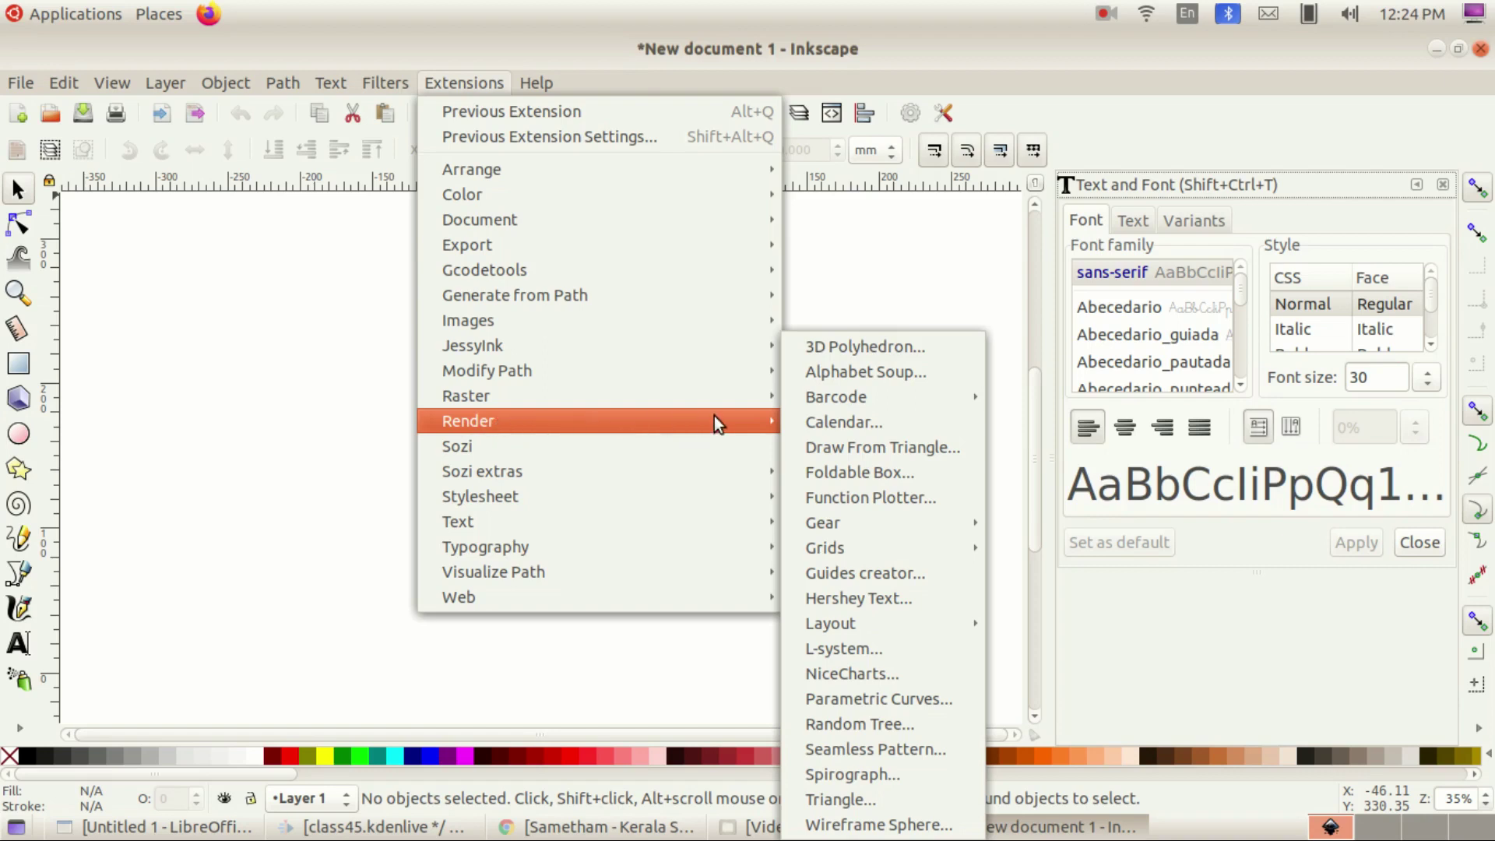
pyautogui.moveTo(834, 397)
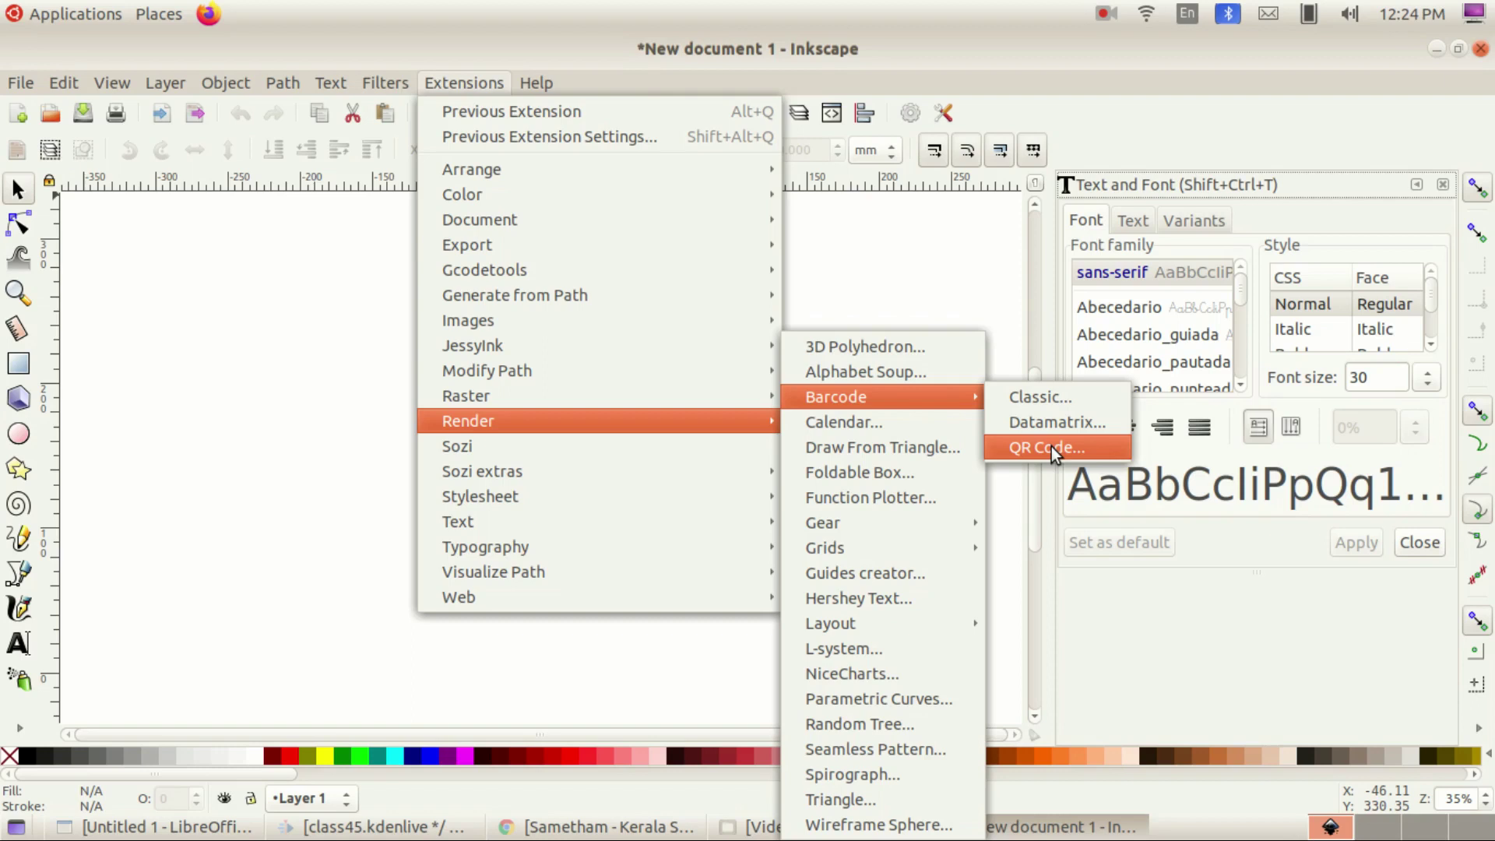
pyautogui.click(1051, 447)
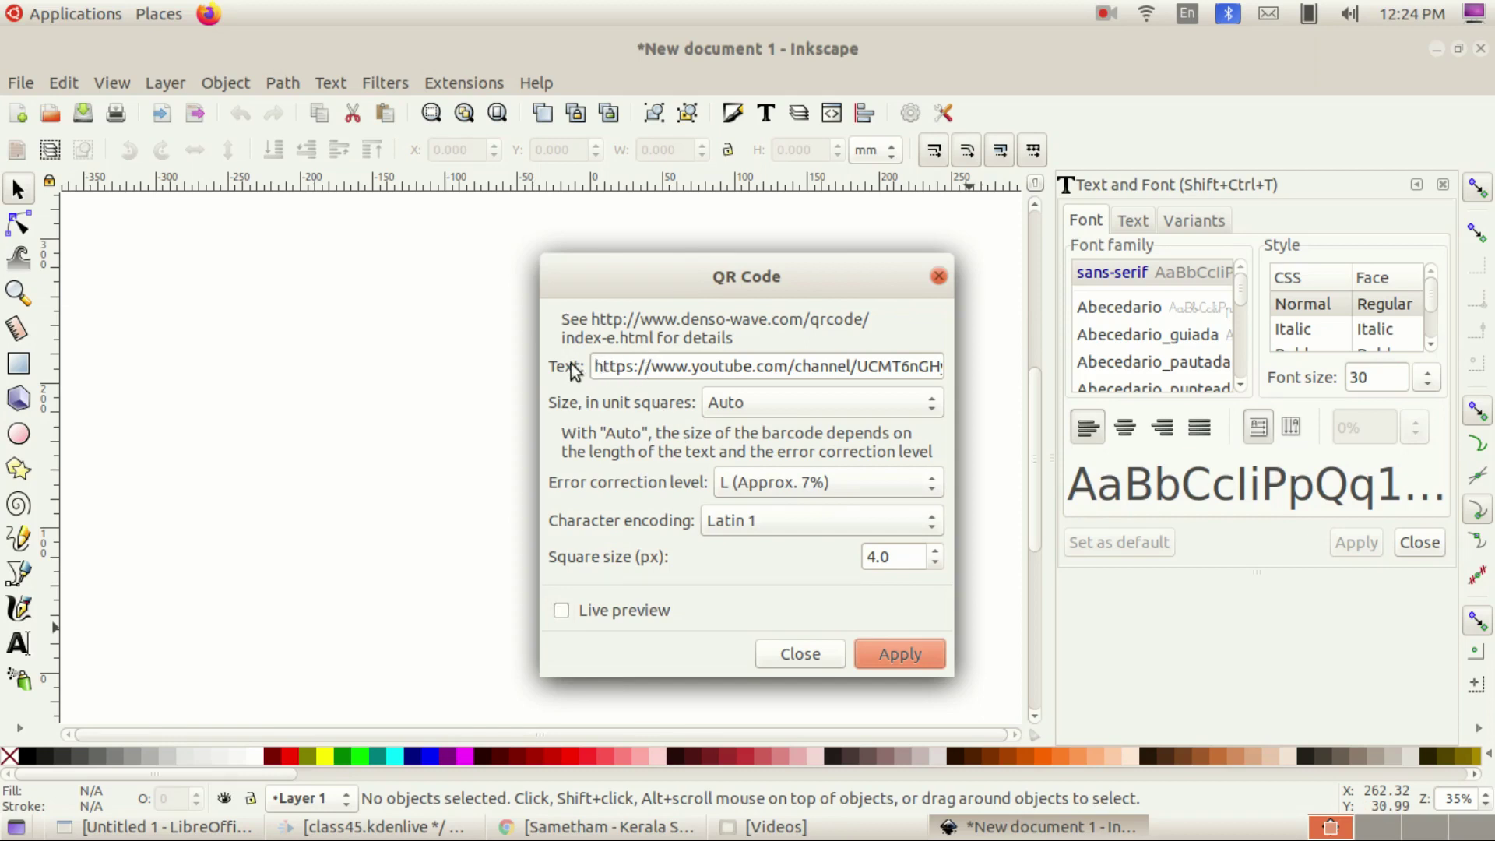
# Step: Replace the old YouTube address in the QR text with the copied Sametham 30001 URL and apply
pyautogui.tripleClick(724, 366)
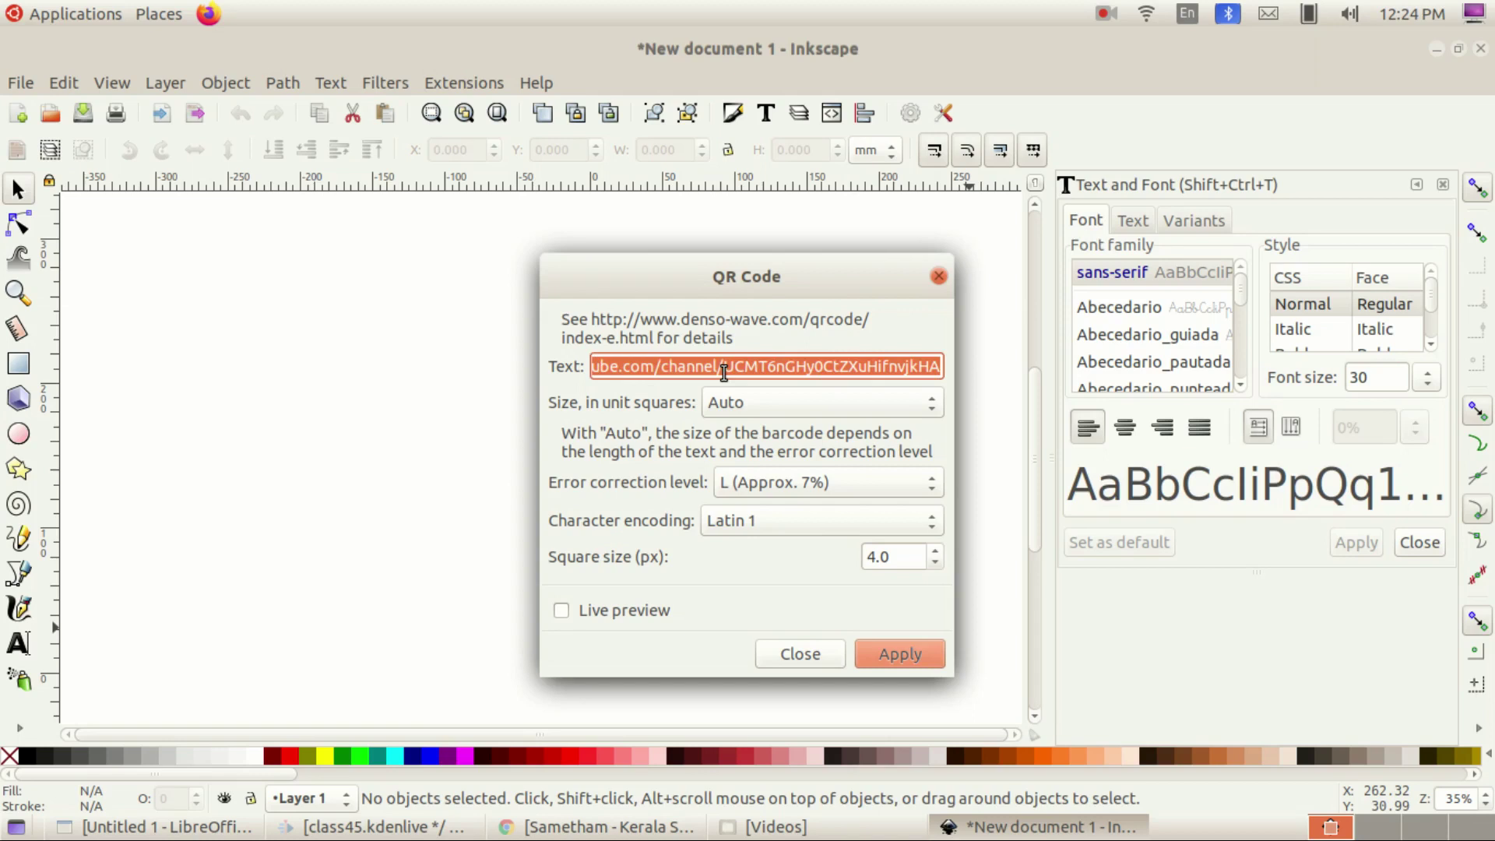
pyautogui.press('BackSpace')
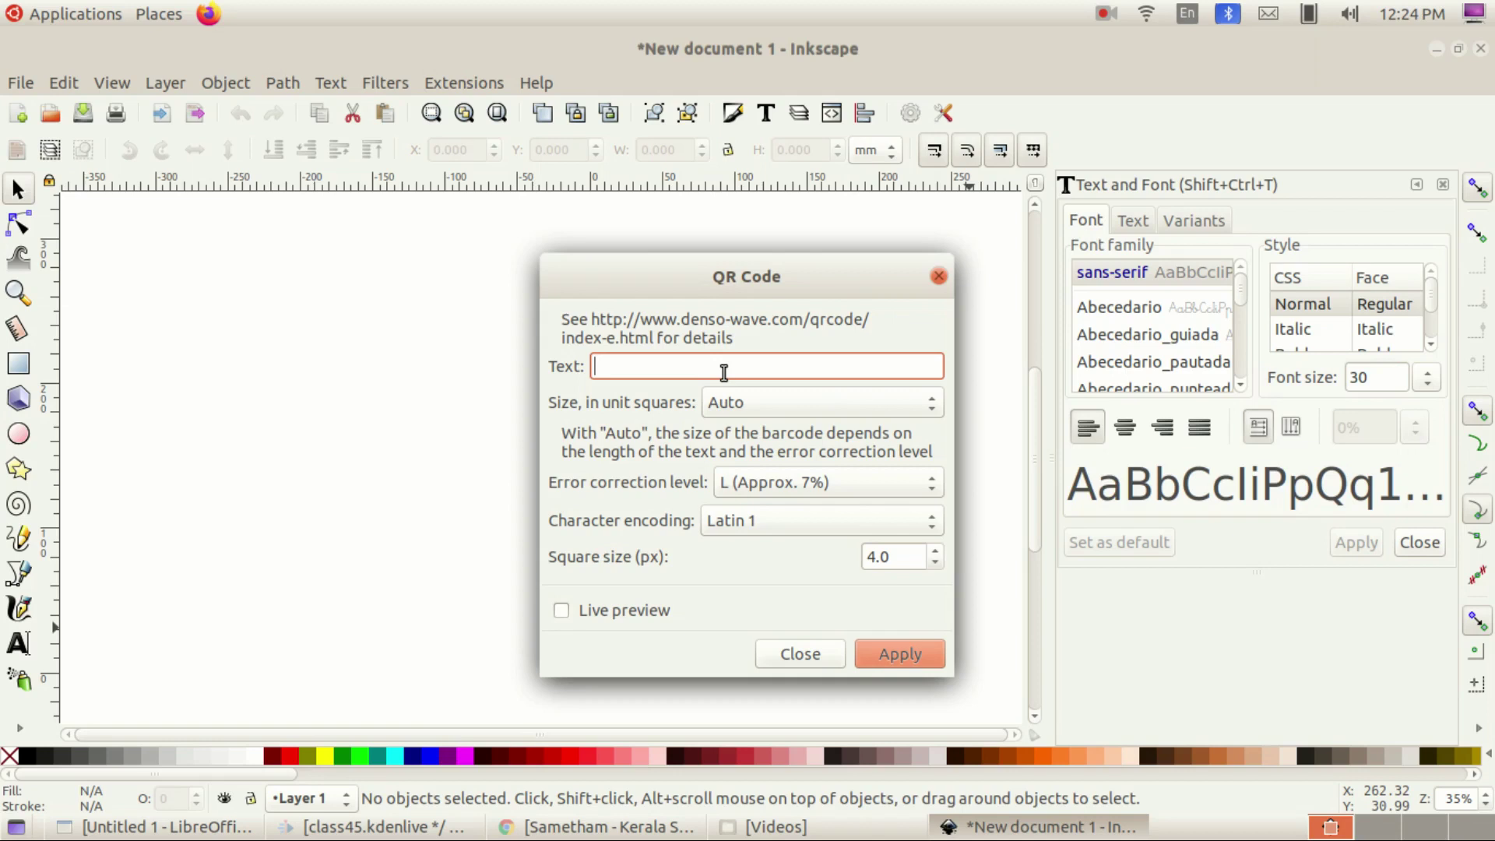
pyautogui.rightClick(661, 368)
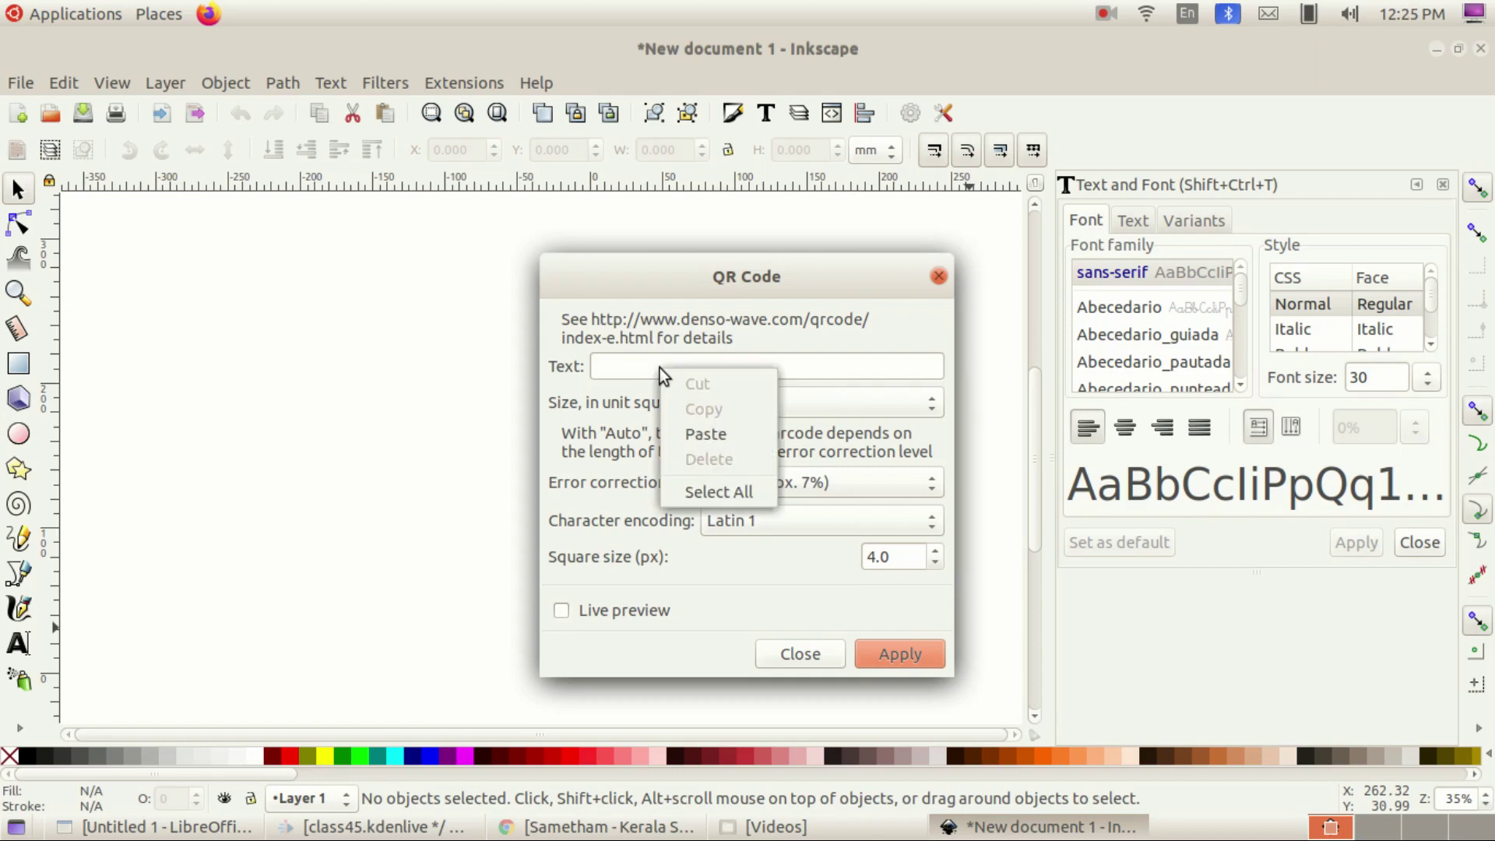
pyautogui.click(721, 434)
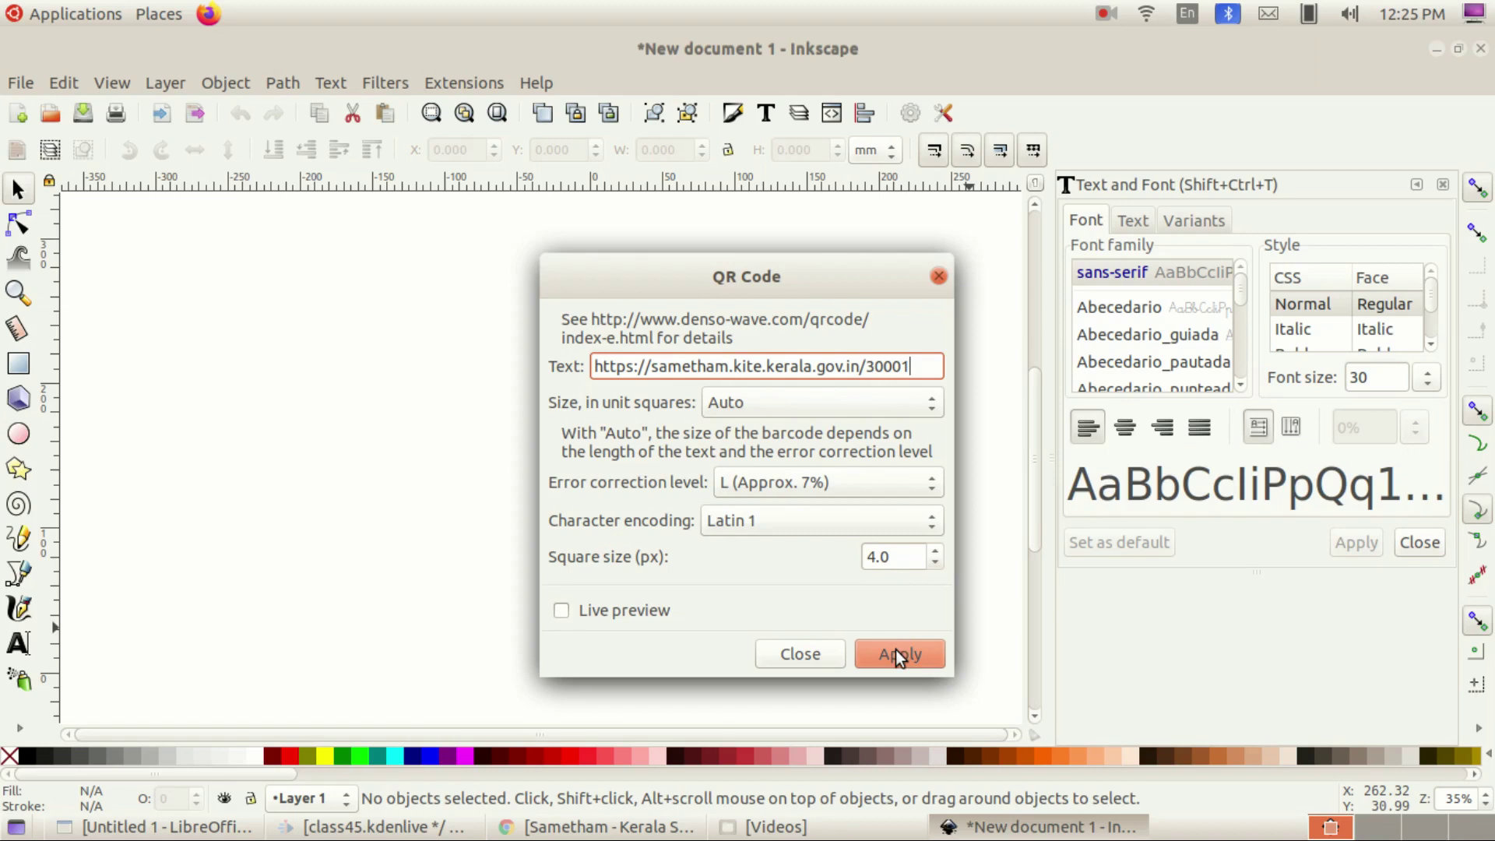
pyautogui.click(895, 649)
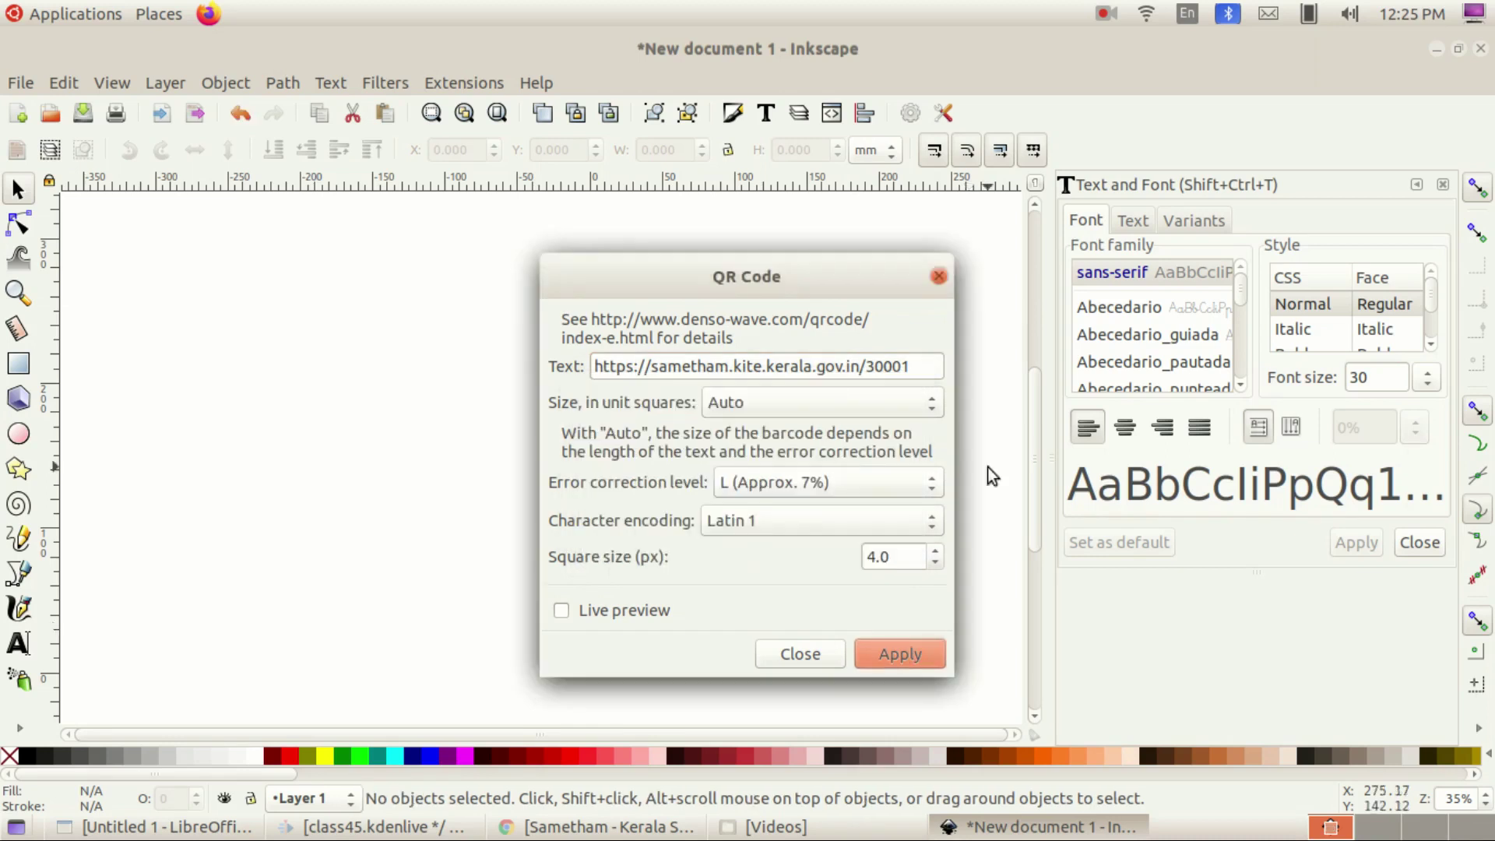
# Step: Close the generator and proportionally scale the QR code to 270.480 mm square
pyautogui.click(802, 661)
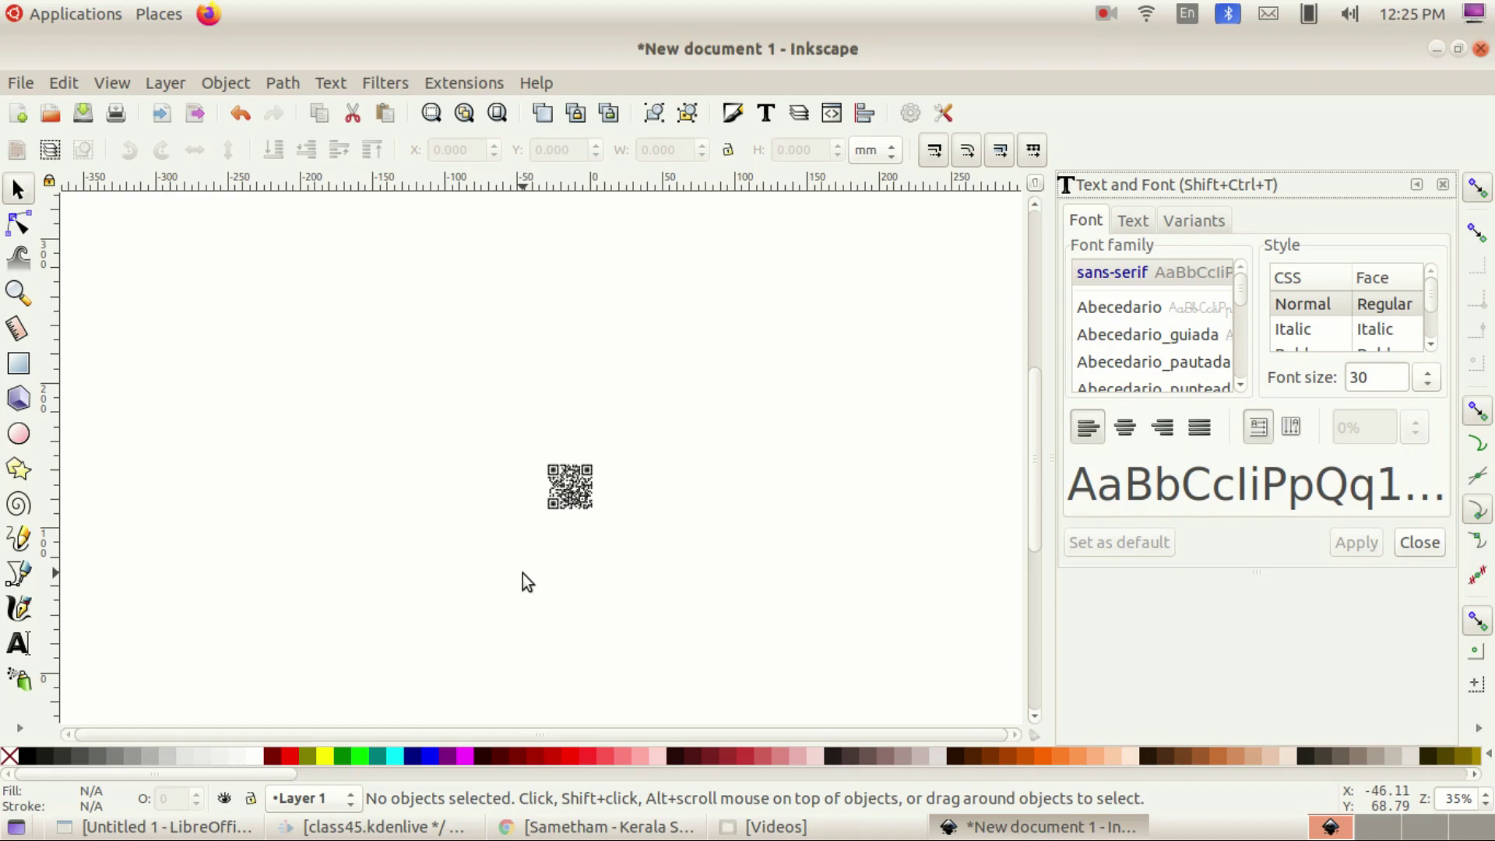
pyautogui.click(576, 494)
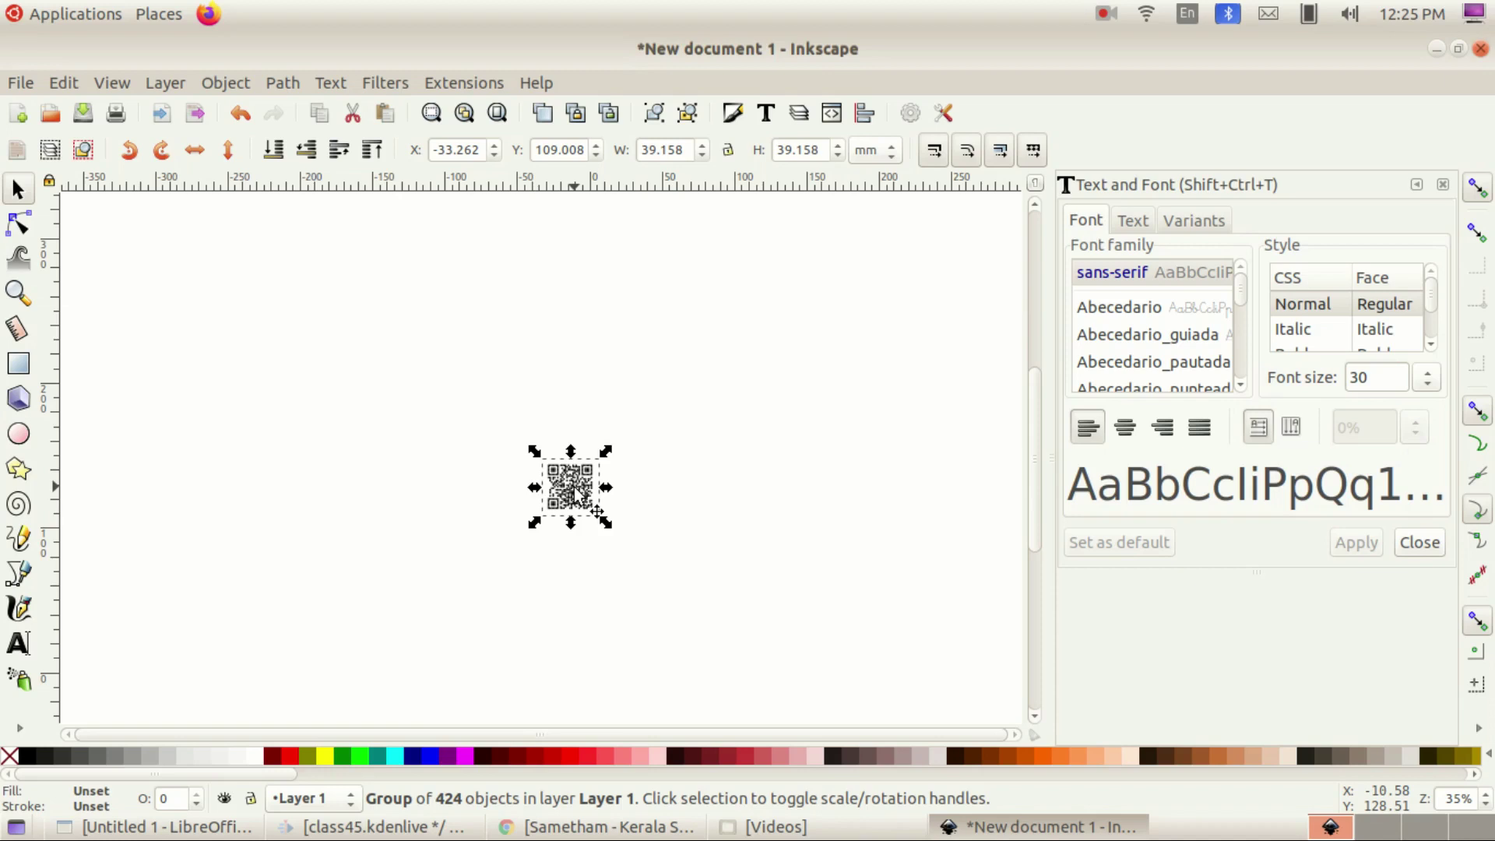
pyautogui.press('ctrl')
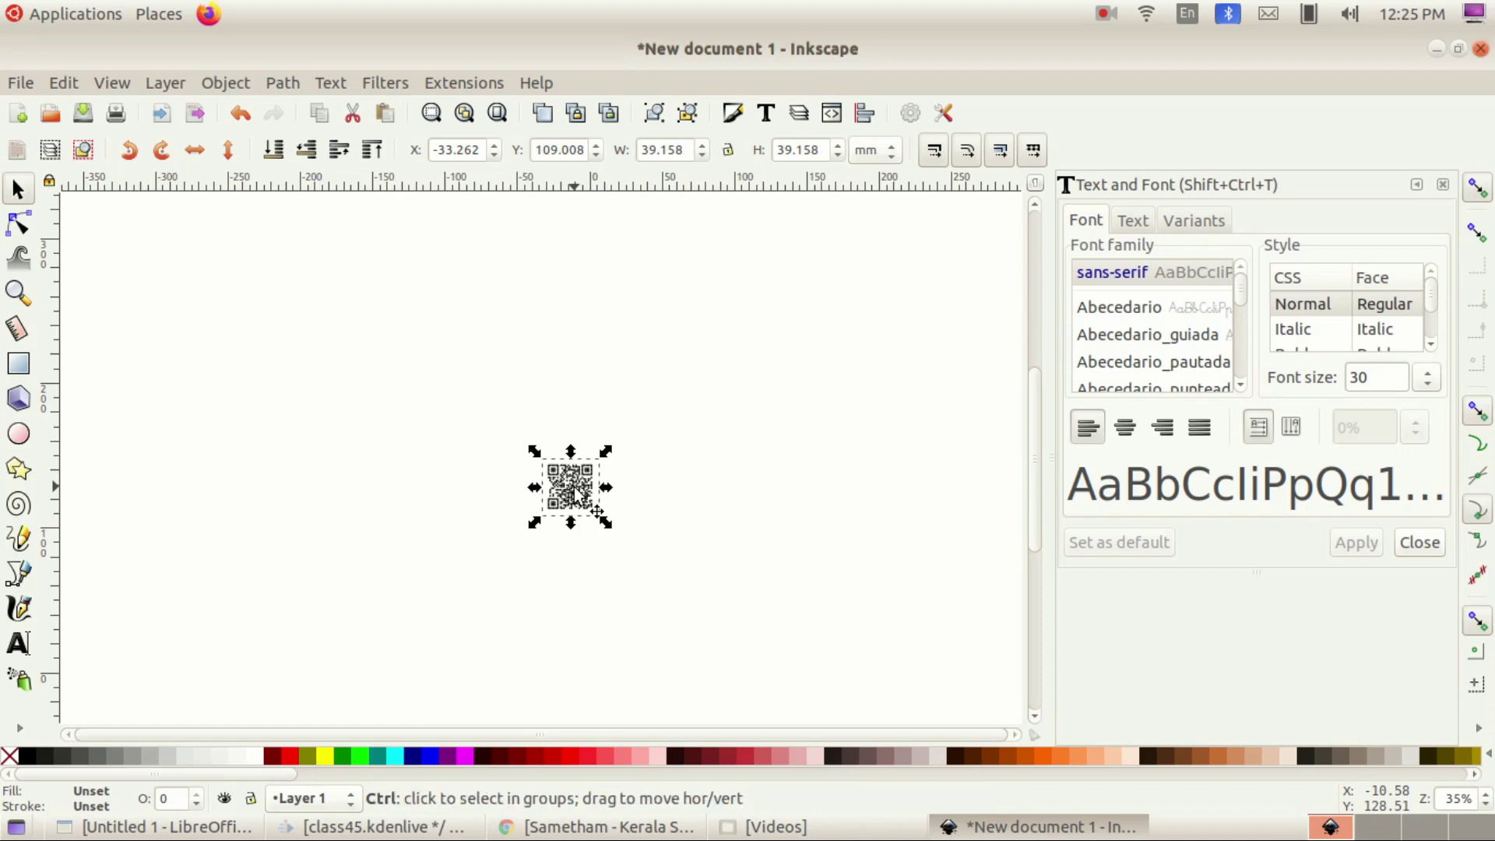
pyautogui.press('shift')
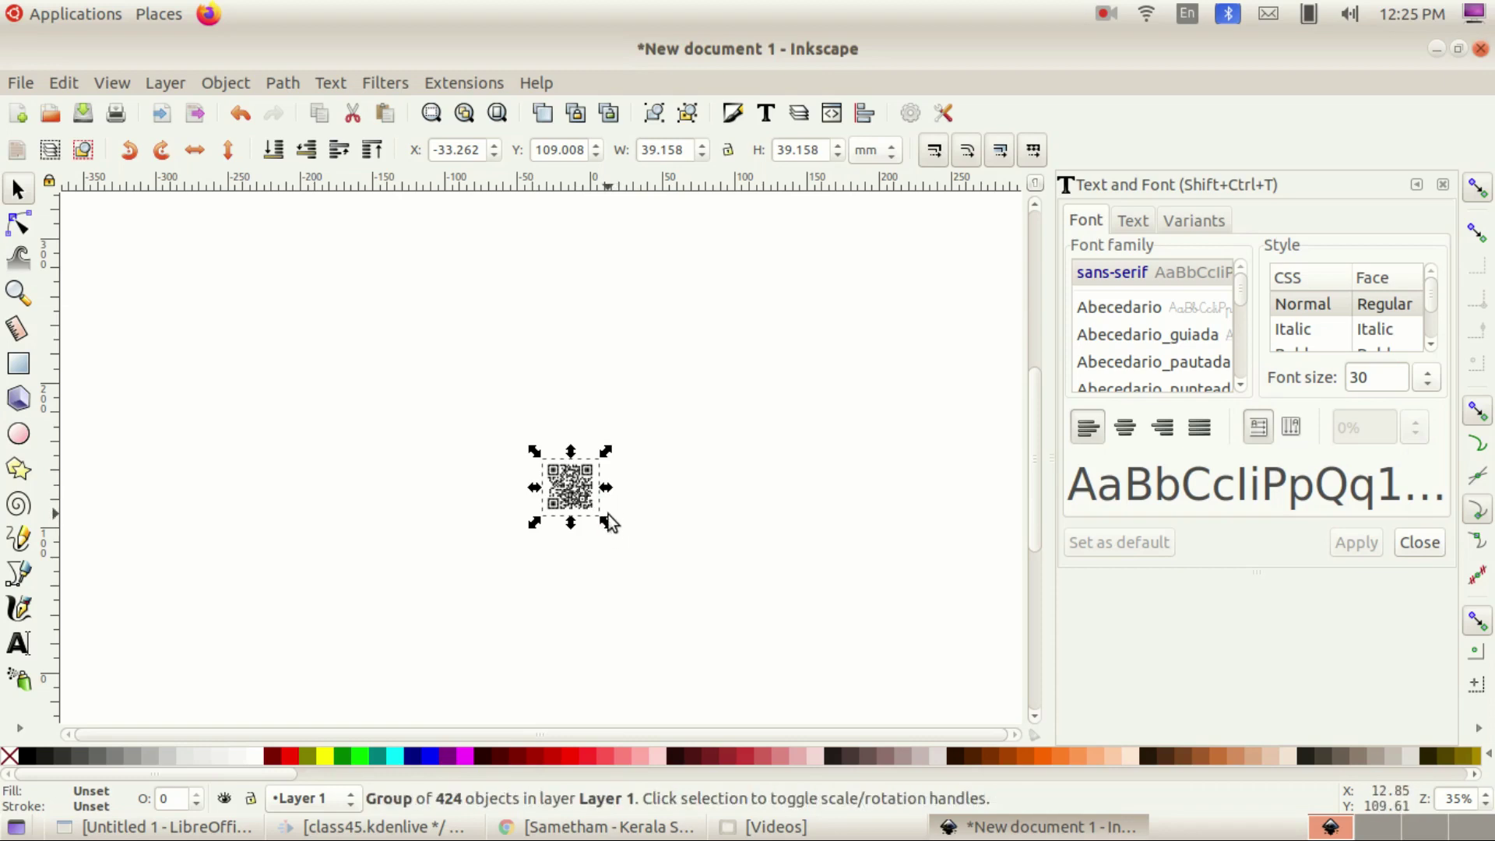
pyautogui.moveTo(609, 525); pyautogui.dragTo(860, 693)
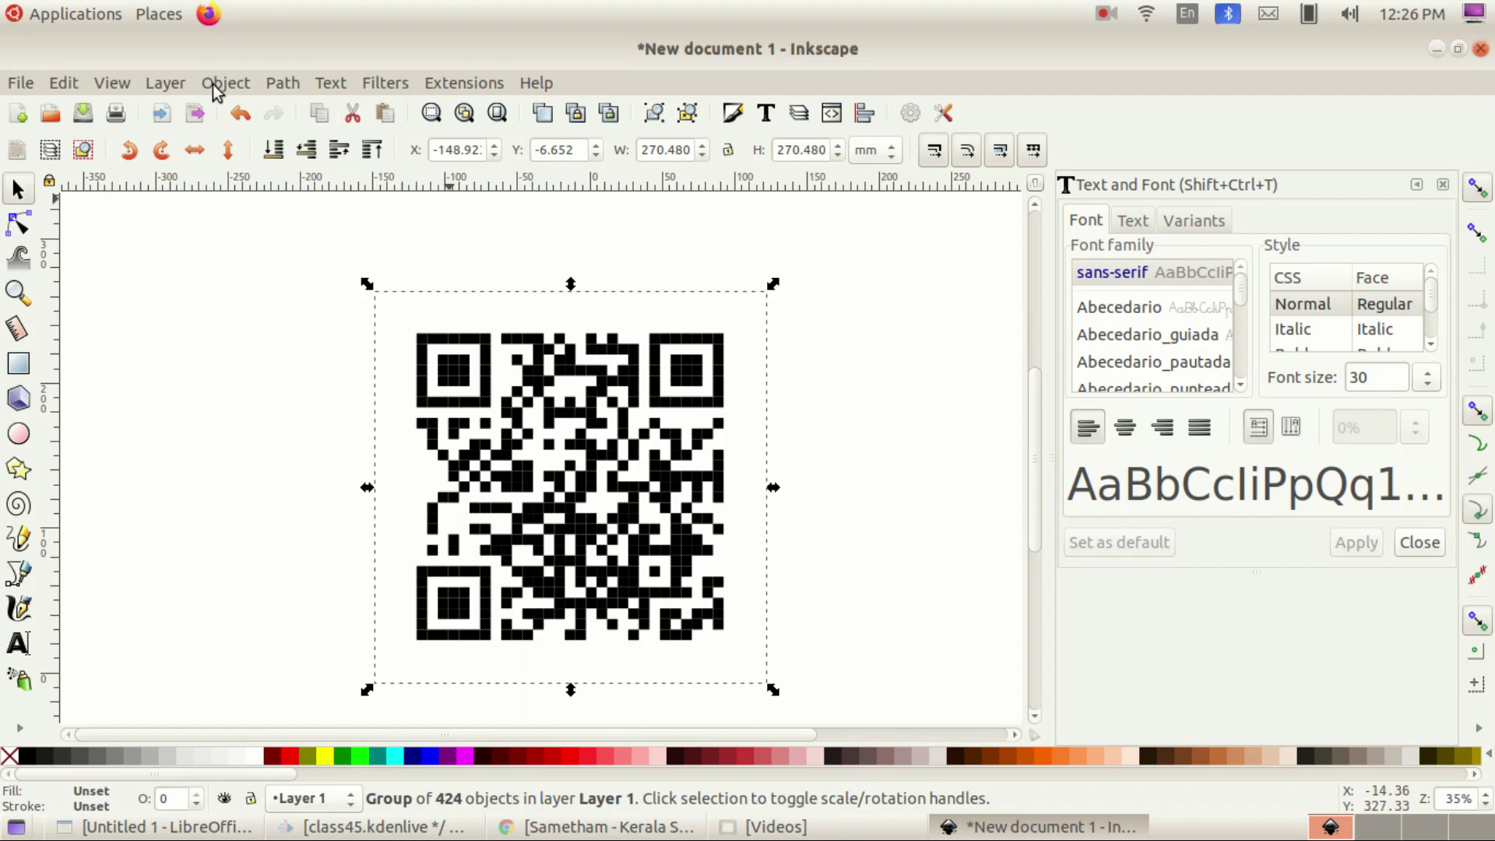
# Step: In Export PNG Image, choose the Selection area and change the resolution from 96 to 300 dpi
pyautogui.click(21, 83)
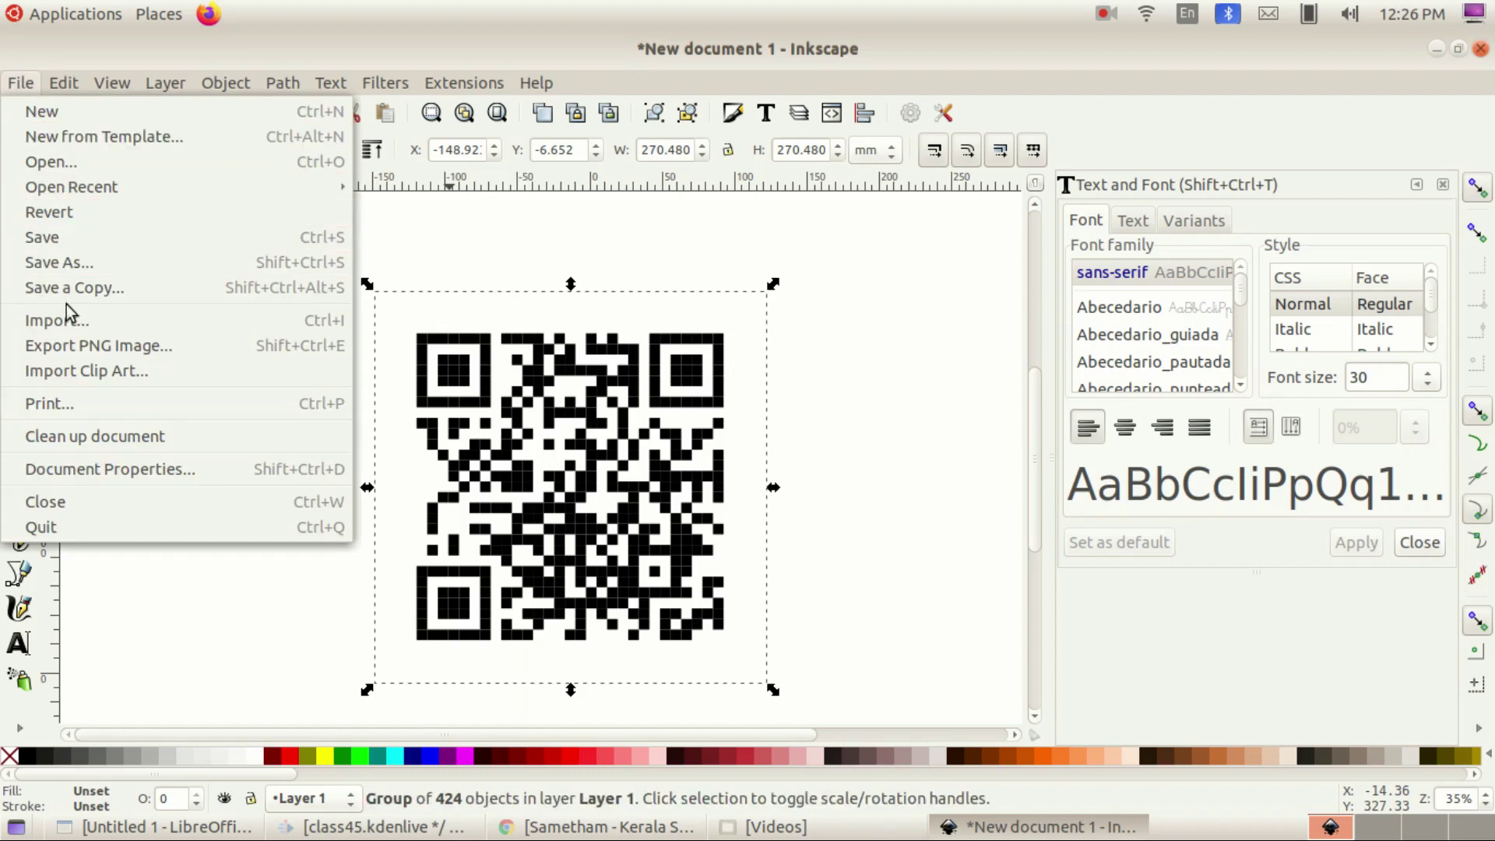
pyautogui.click(89, 345)
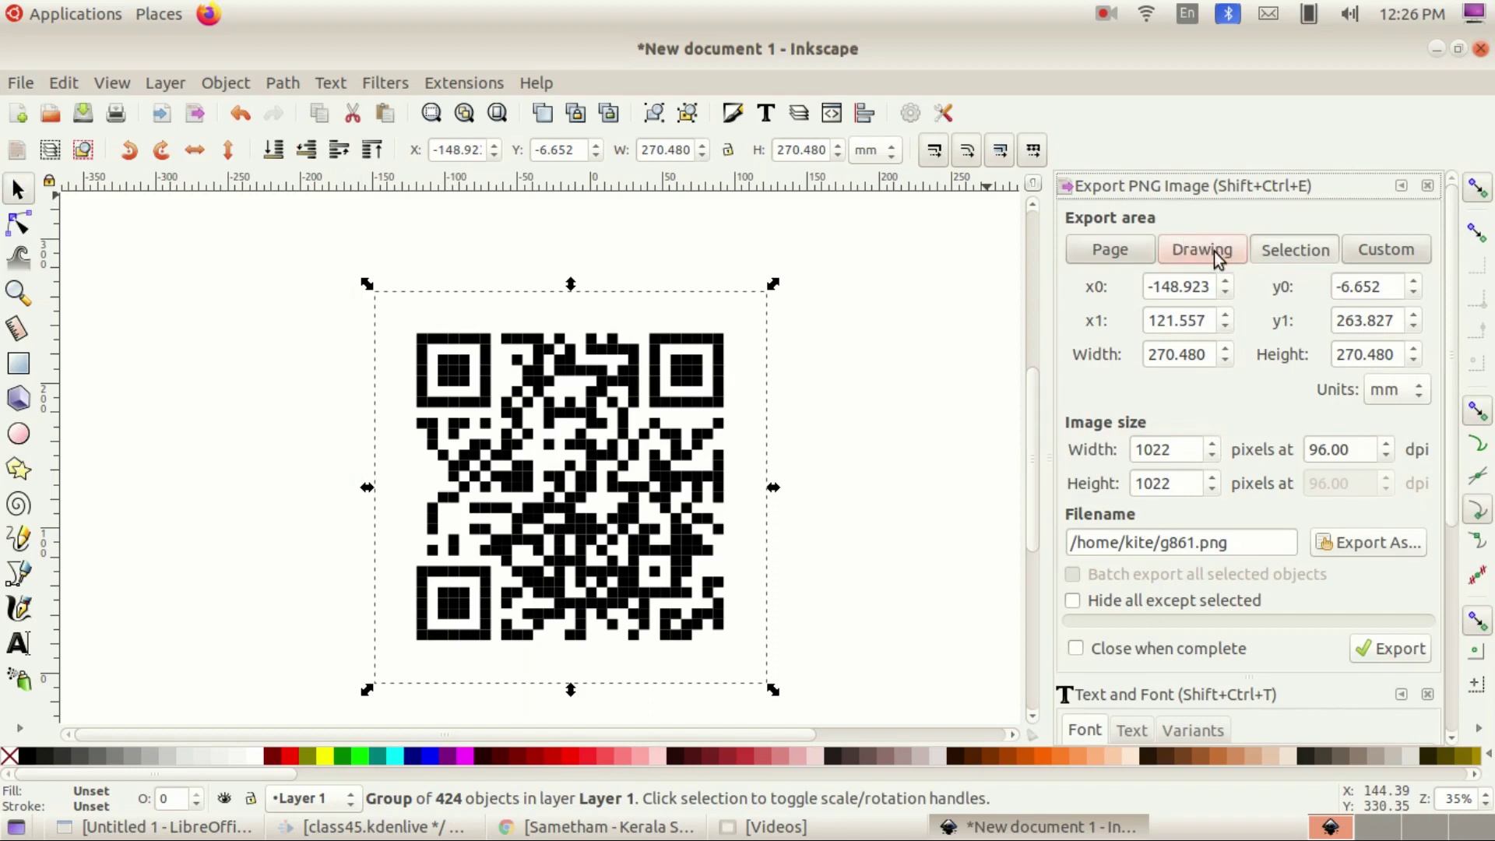
pyautogui.click(1277, 249)
pyautogui.click(1361, 450)
pyautogui.press('BackSpace')
pyautogui.press('BackSpace')
pyautogui.press('BackSpace')
pyautogui.press('BackSpace')
pyautogui.press('BackSpace')
pyautogui.write('300')
# Step: Set the export file name to myschooldetails in the Desktop folder, giving 3195 × 3195 pixels
pyautogui.click(1375, 549)
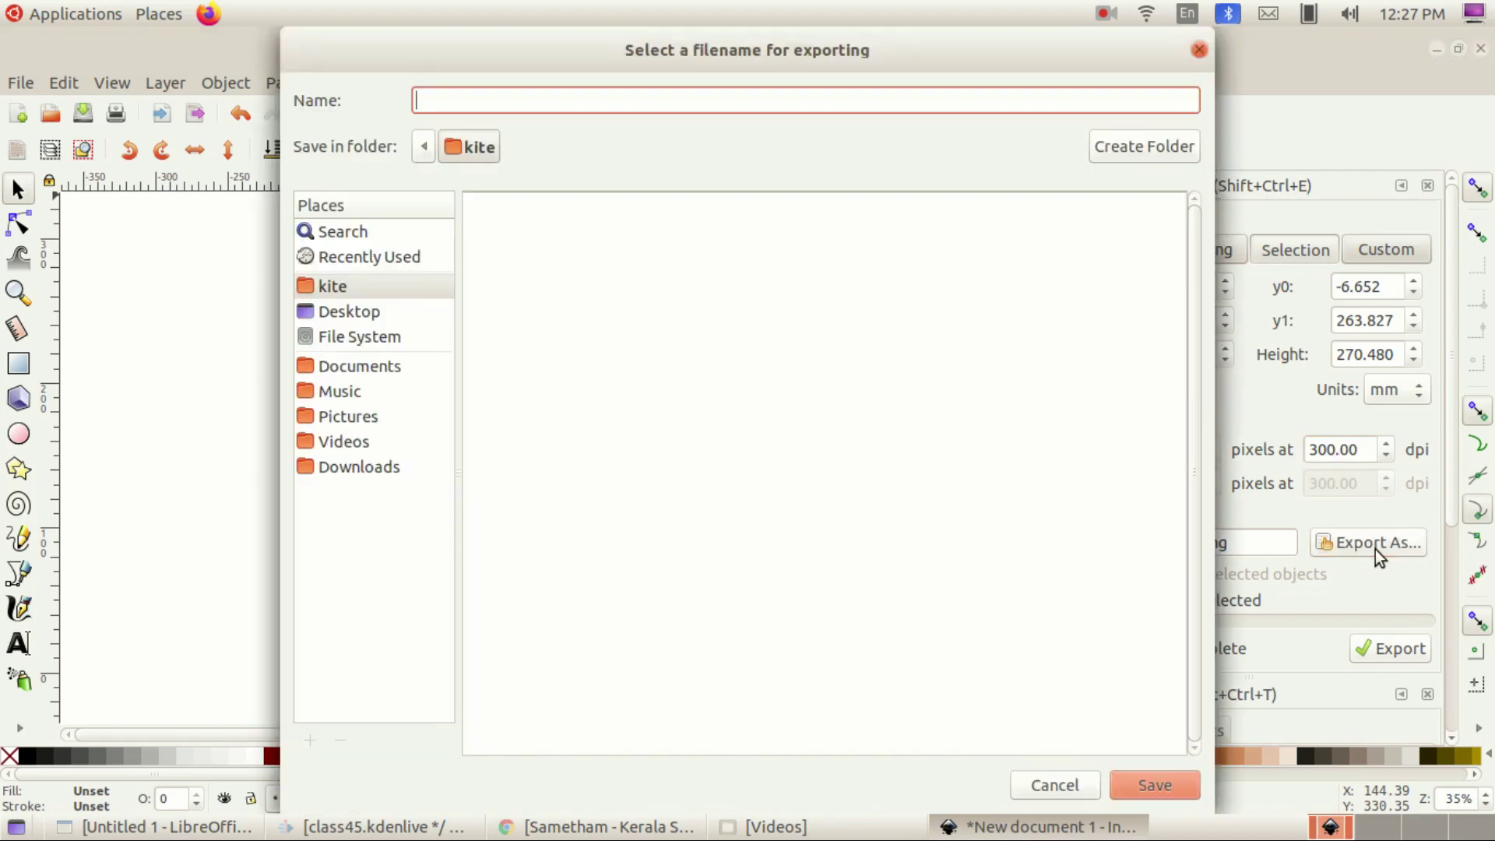
pyautogui.click(363, 313)
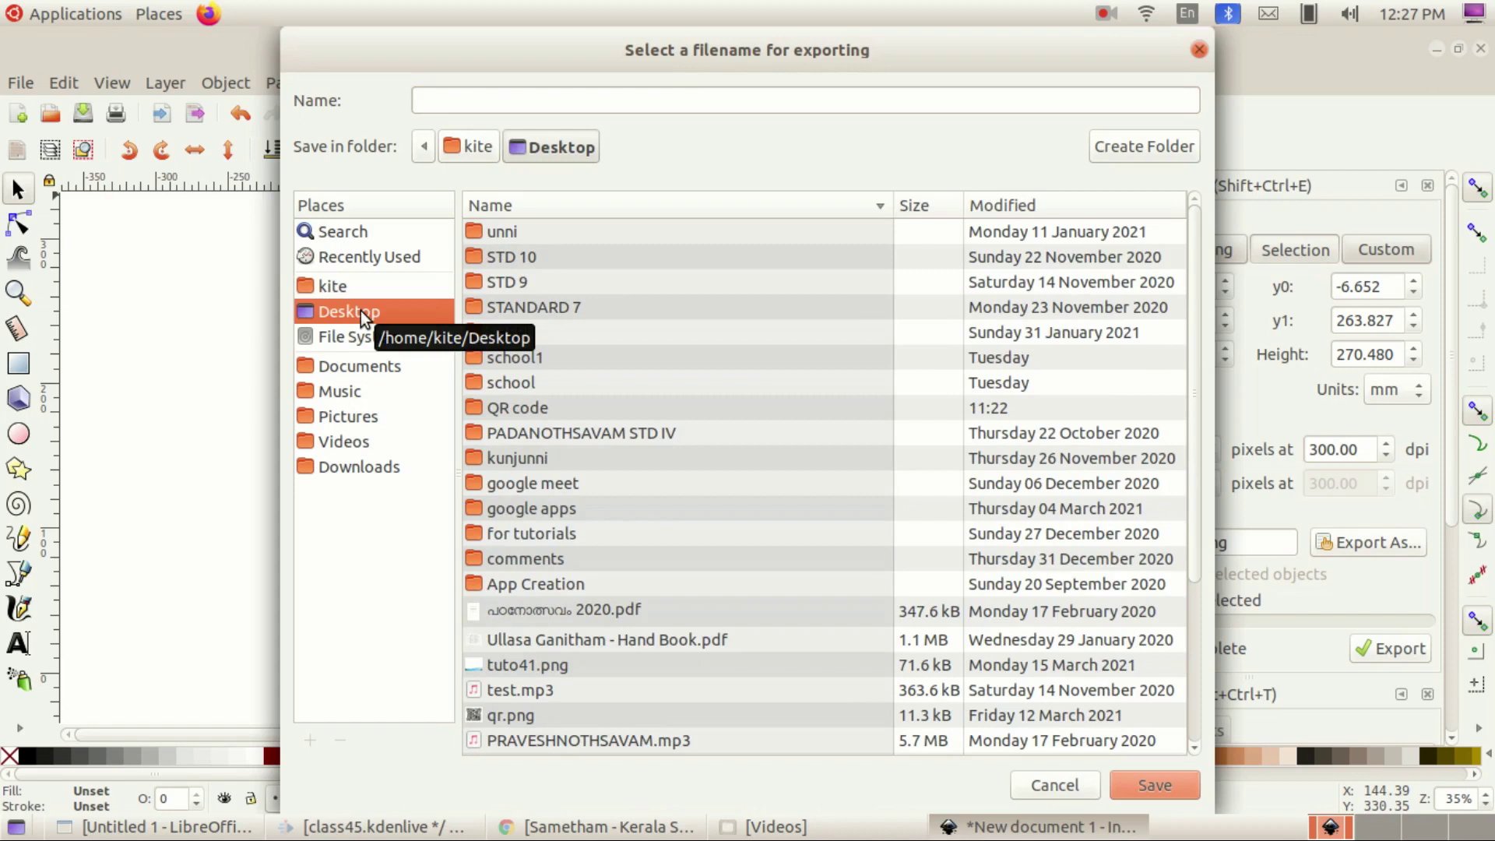
pyautogui.click(436, 102)
pyautogui.write('myschooldetails')
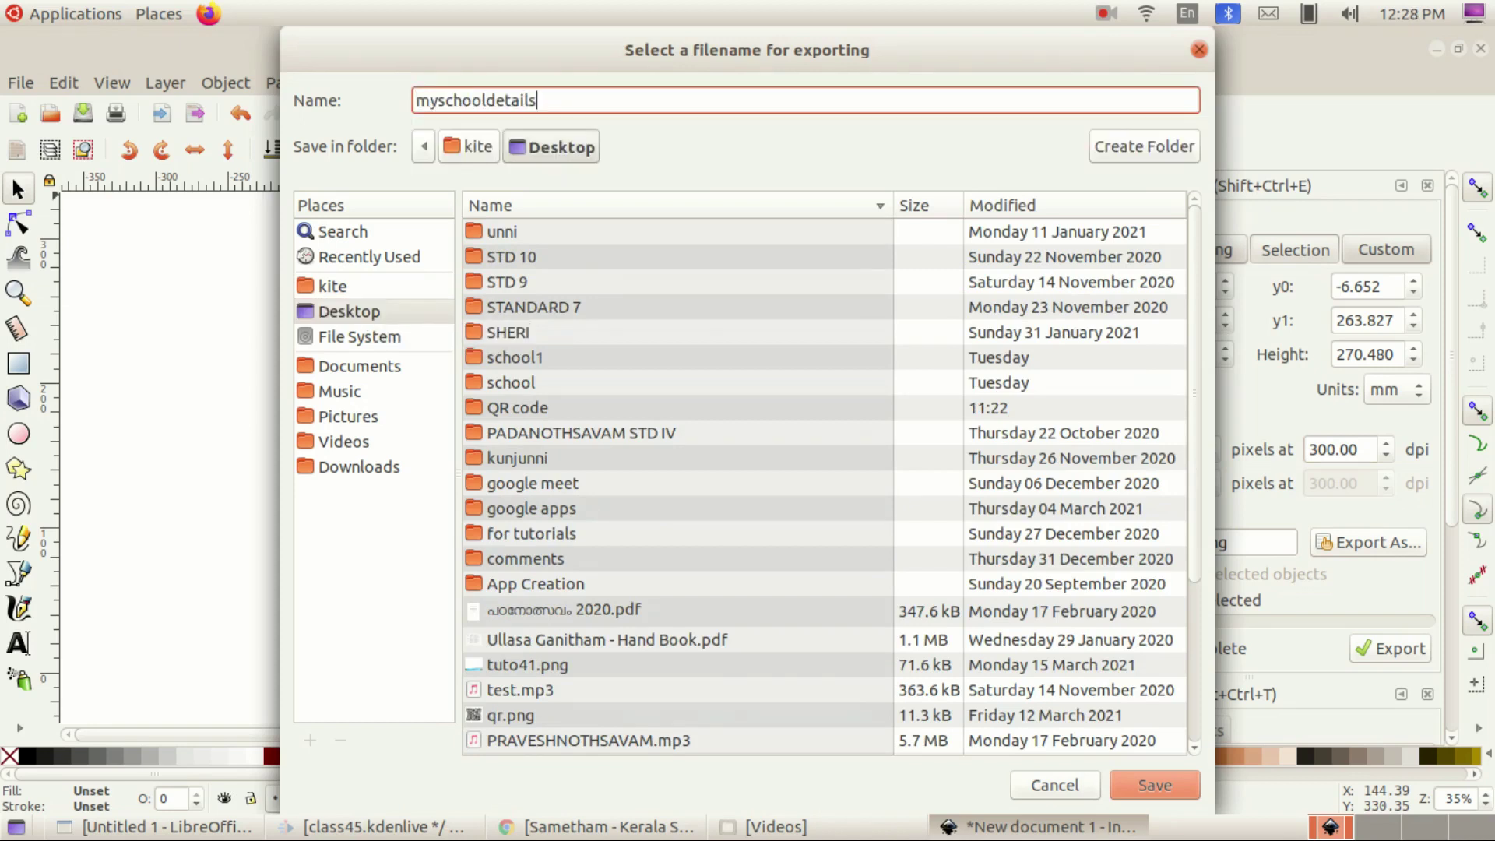
pyautogui.click(1133, 788)
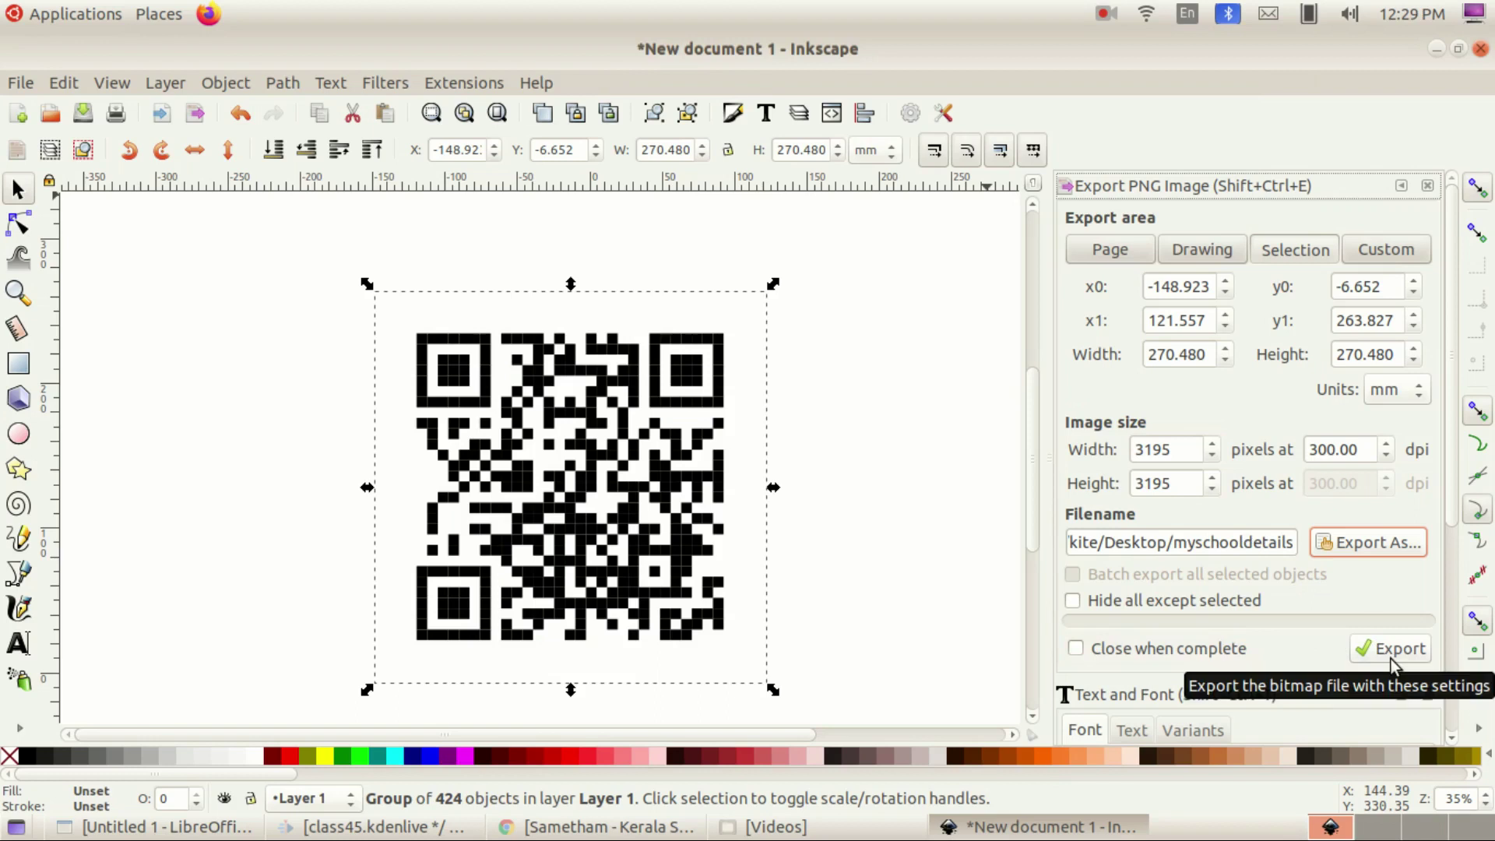
# Step: Export the QR code as a 3195 × 3195 PNG, closing the export panel when complete
pyautogui.click(1076, 648)
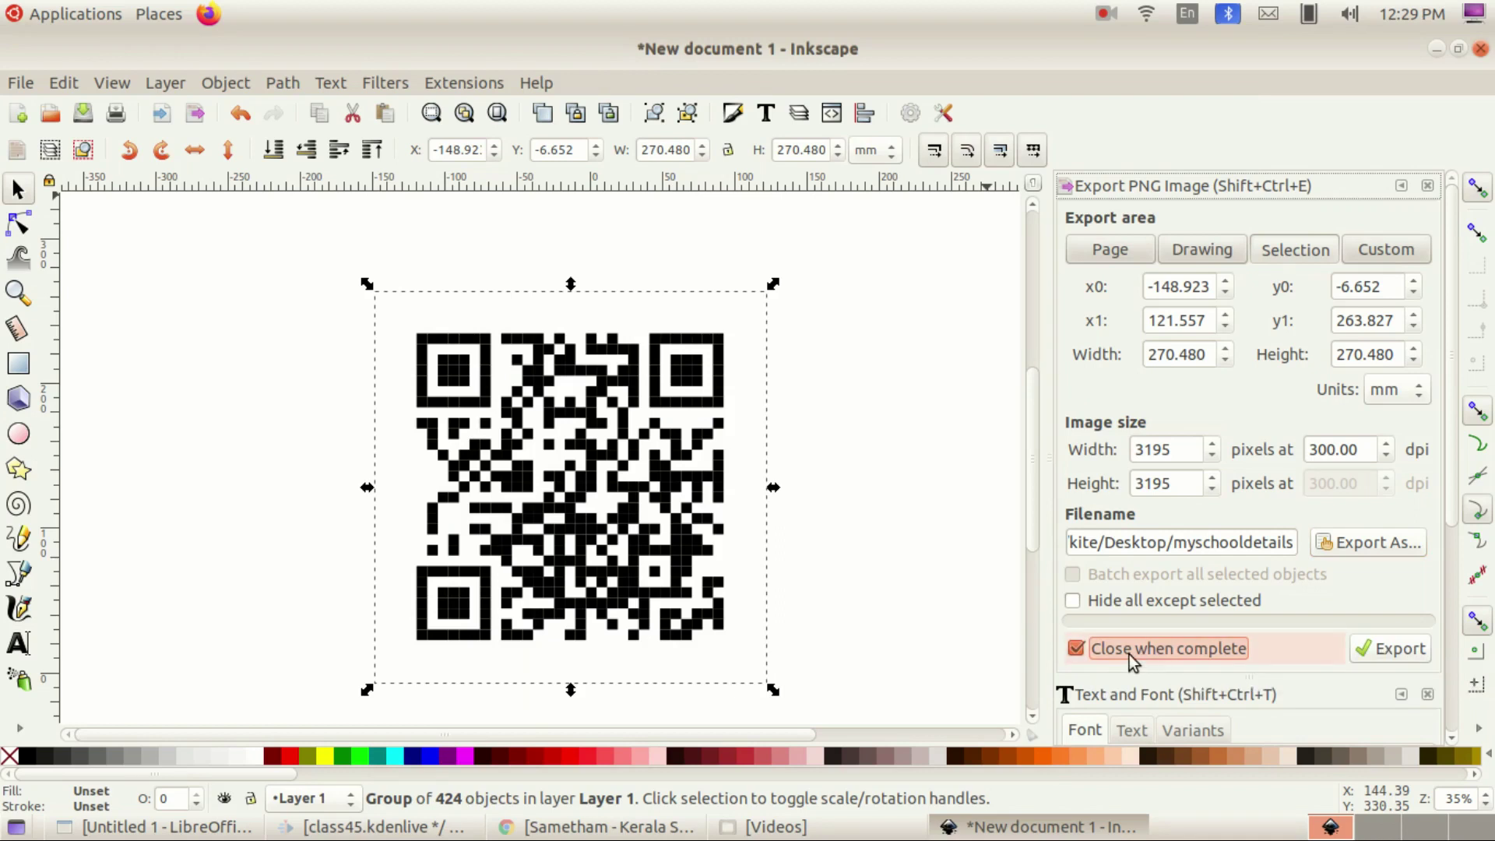
pyautogui.click(1386, 648)
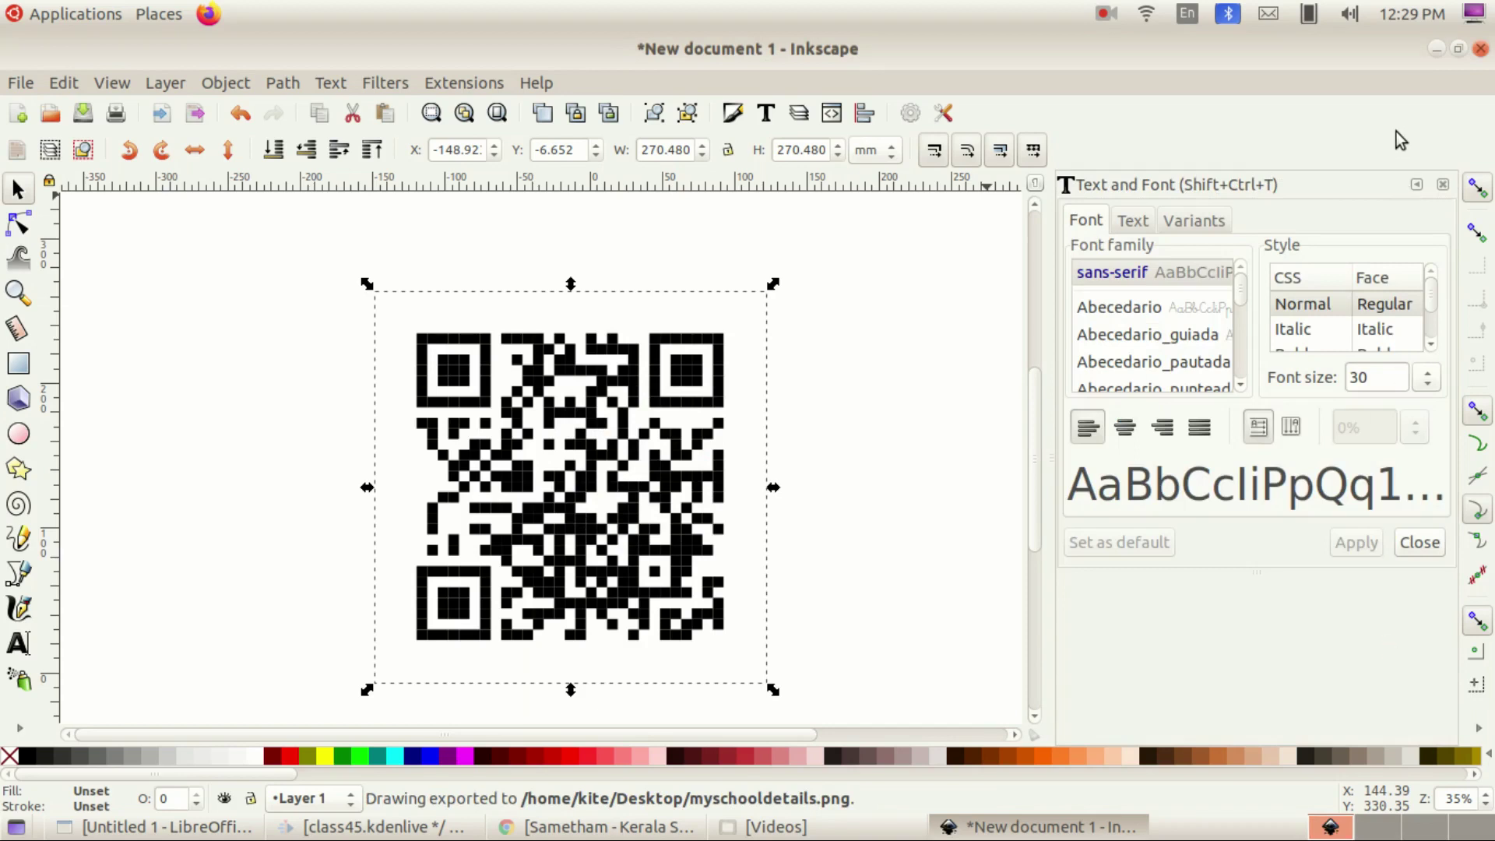
# Step: Minimize Inkscape and open myschooldetails.png from the desktop to view it
pyautogui.click(1434, 51)
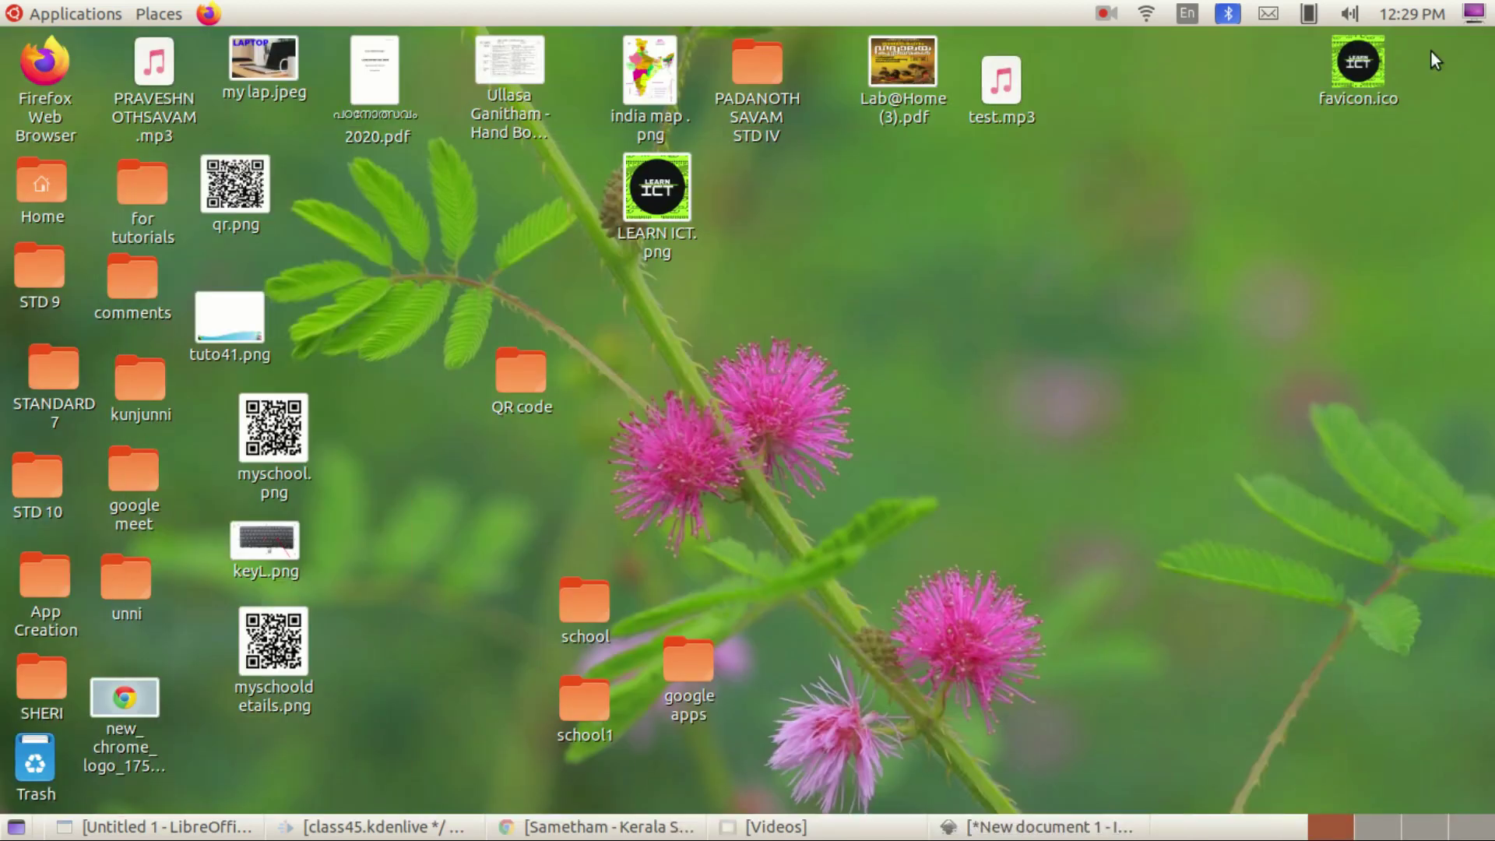
pyautogui.click(297, 658)
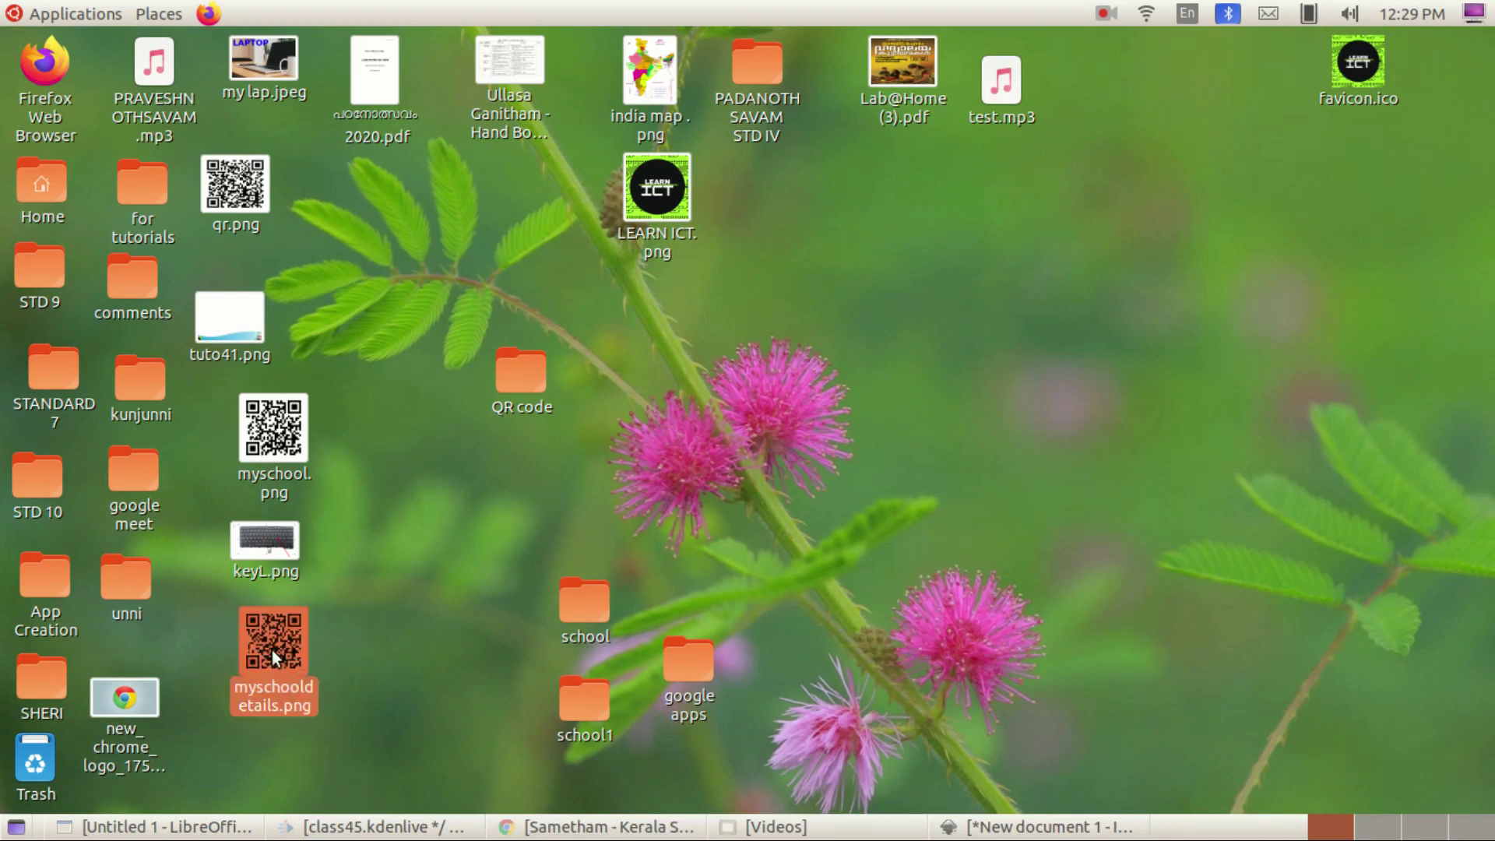
pyautogui.doubleClick(272, 650)
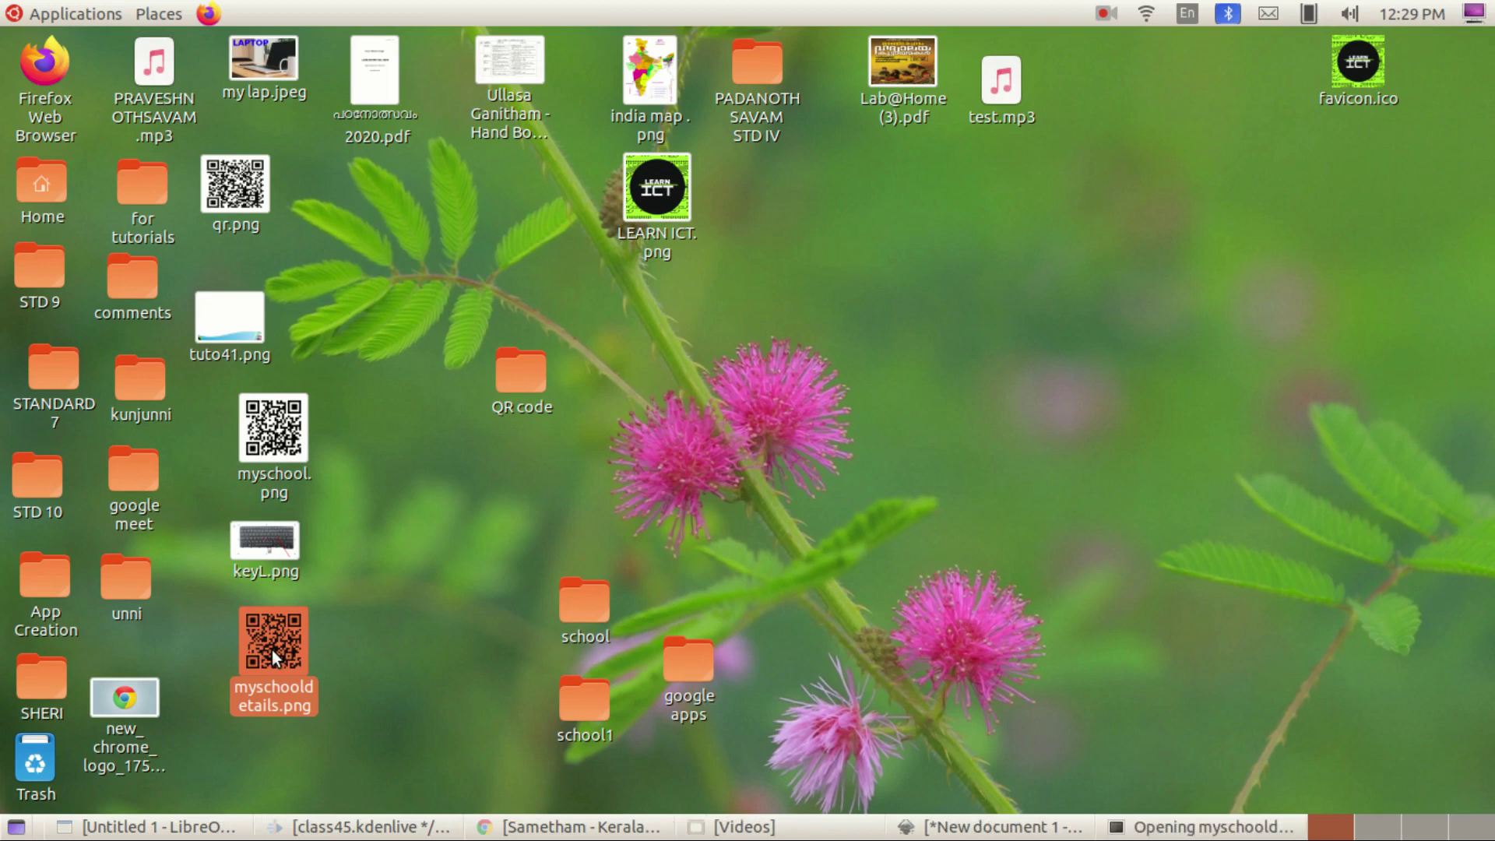